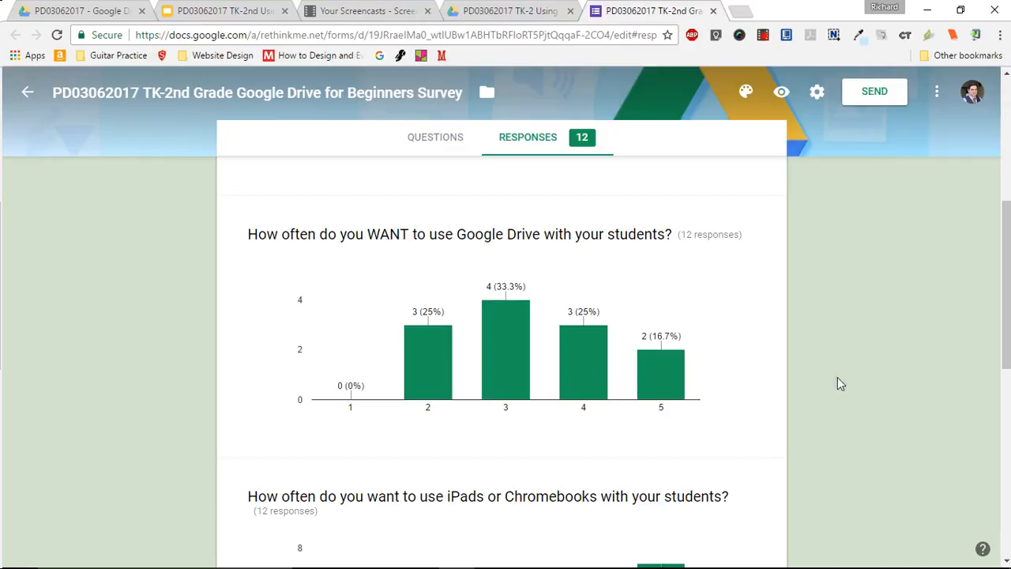
- Review the remaining Google Drive survey response charts and written comments, and close the survey form
left_click_drag(1005, 307, 1005, 390)
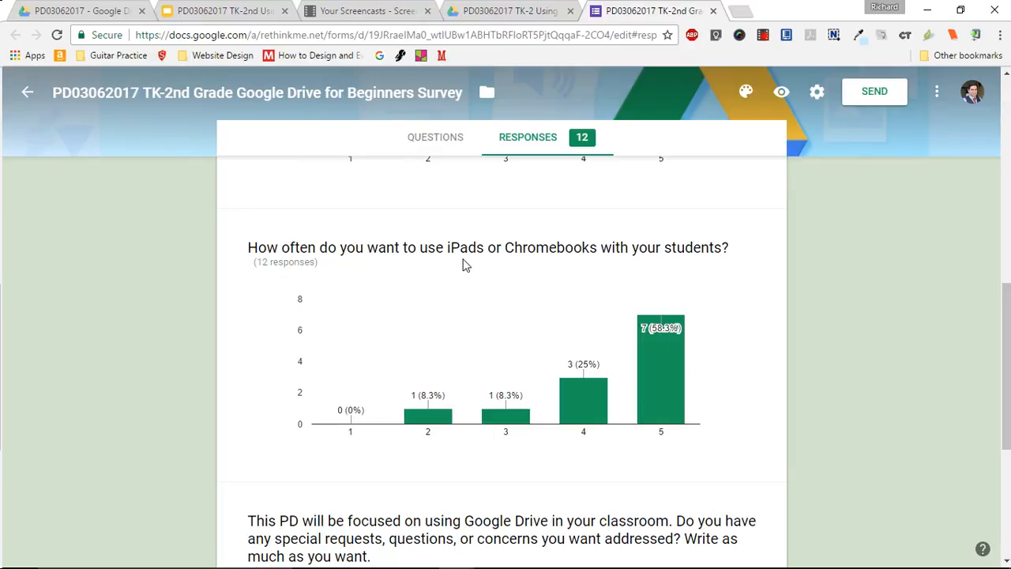
mouse_move(660, 330)
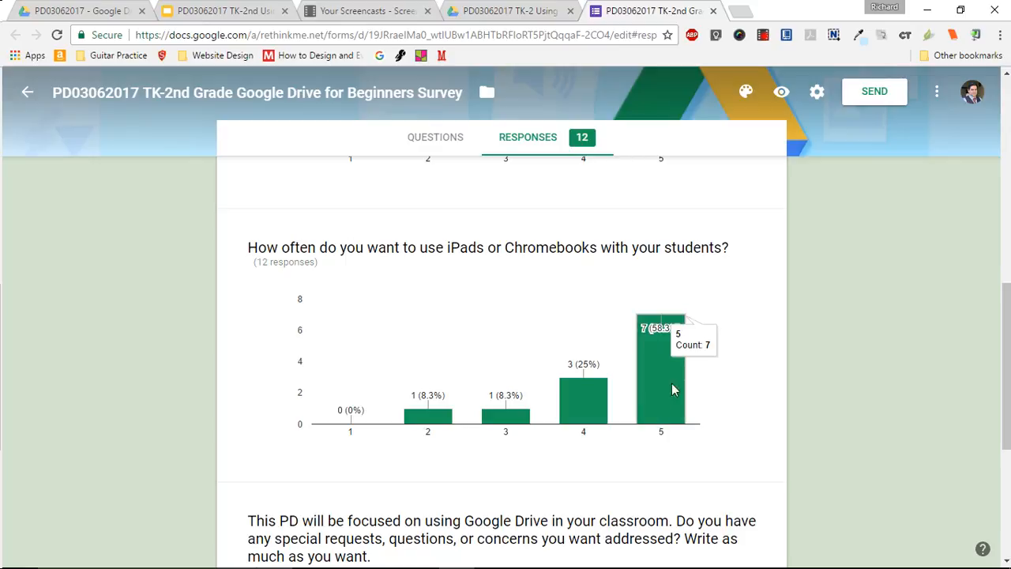
left_click_drag(1004, 313, 1005, 431)
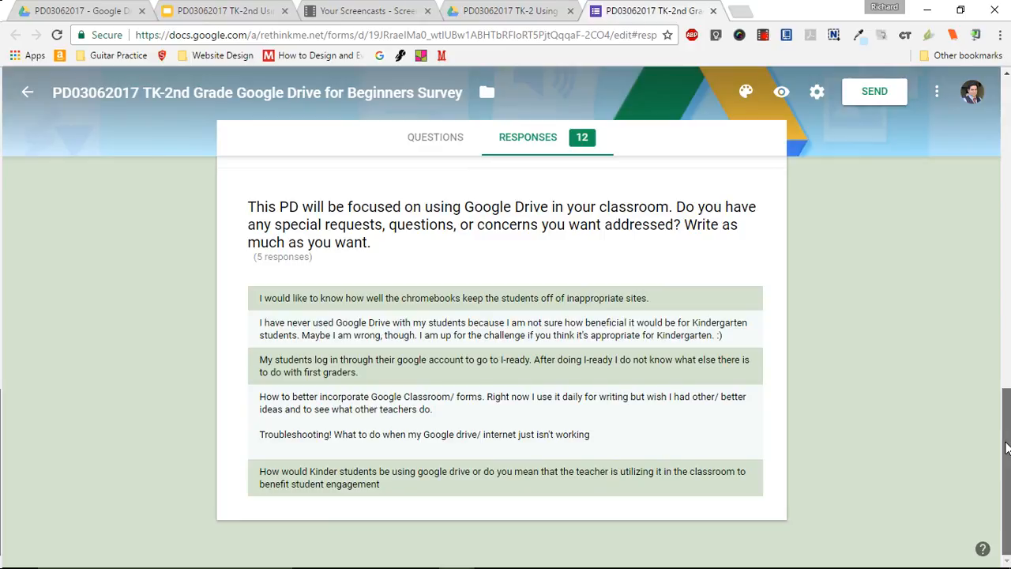
left_click_drag(1005, 448, 993, 126)
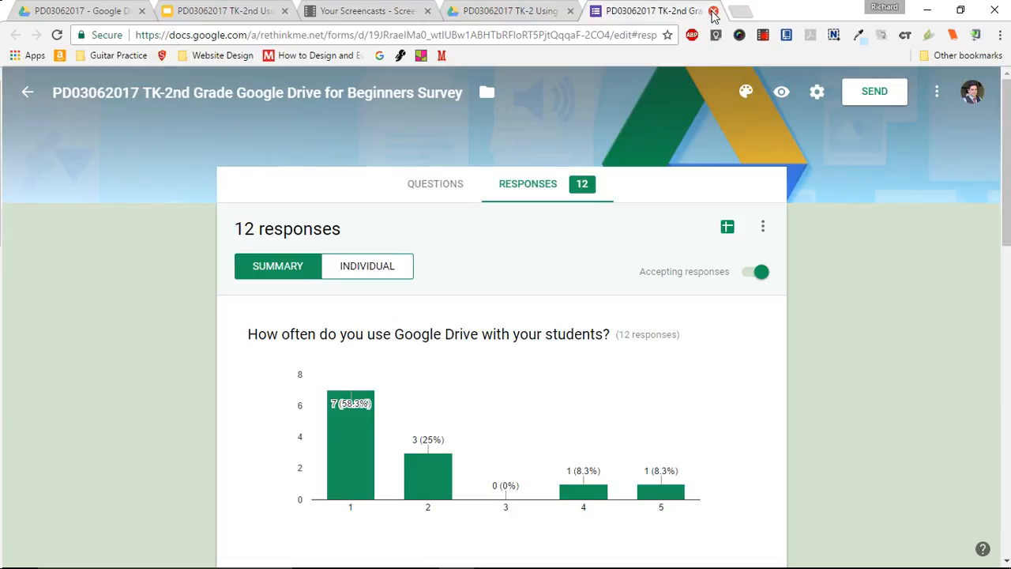
left_click(713, 12)
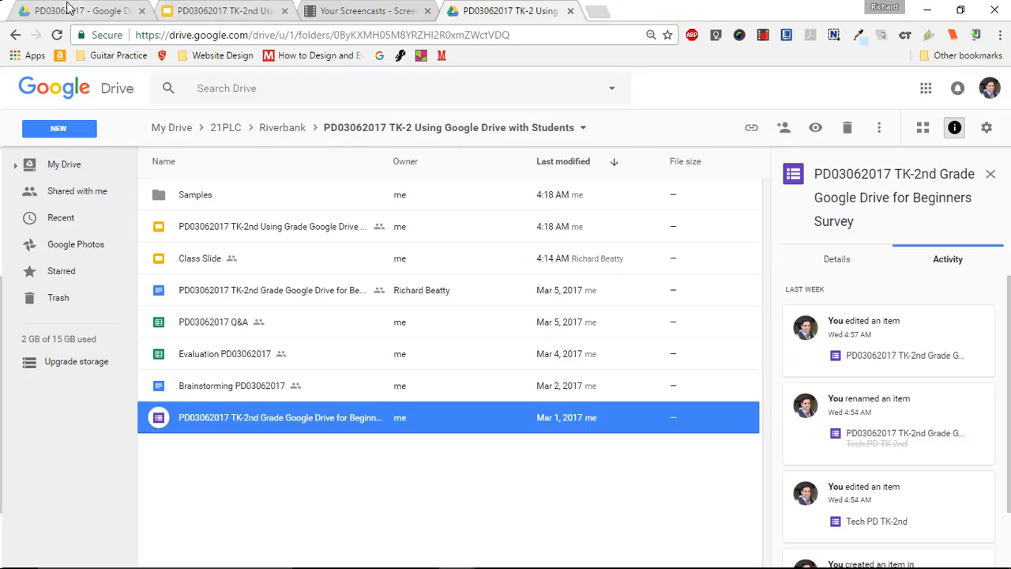
- Switch to the other Drive account's tab and open the PD03062017 folder from My Drive
left_click(68, 9)
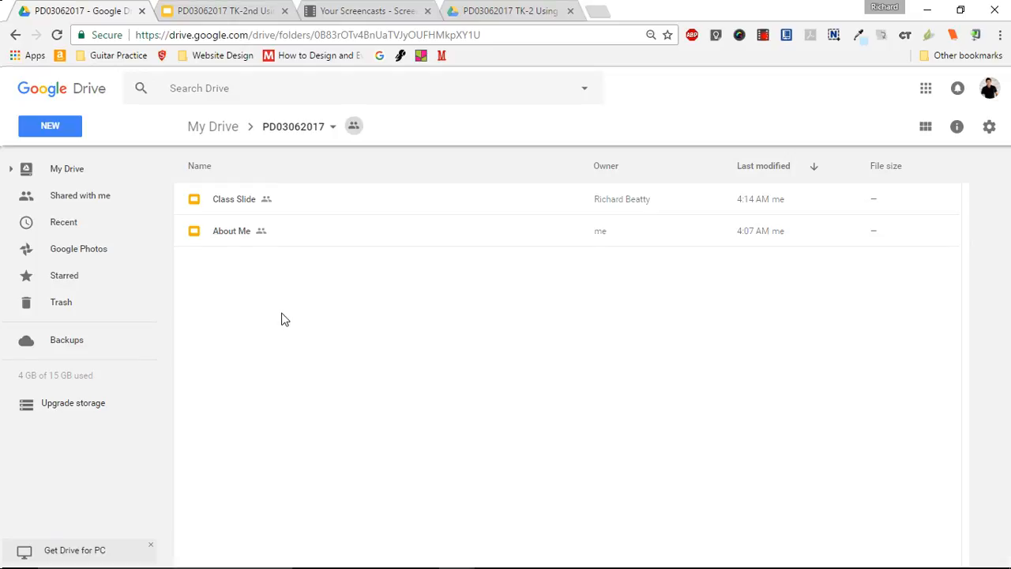
left_click(288, 133)
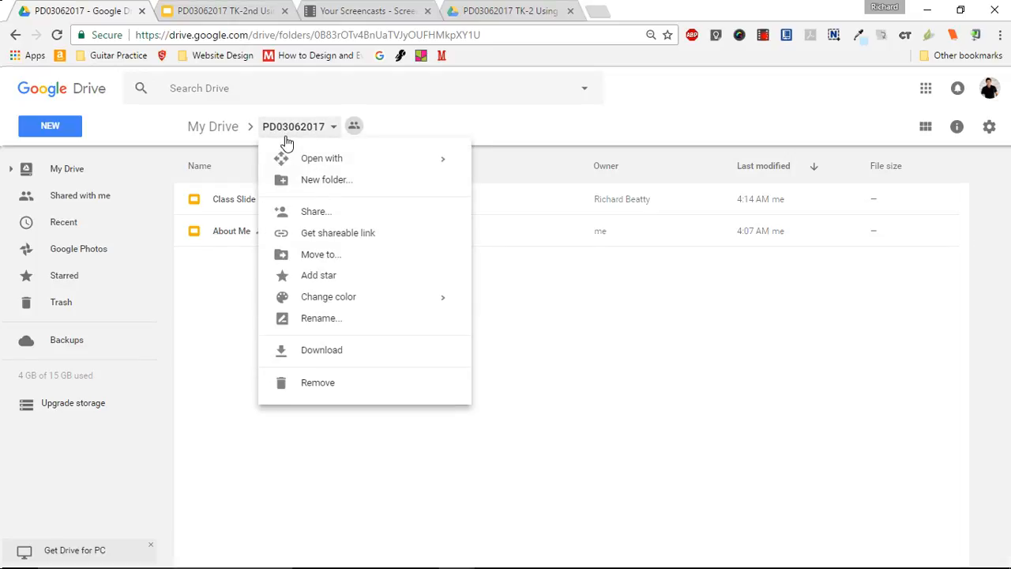
left_click(200, 319)
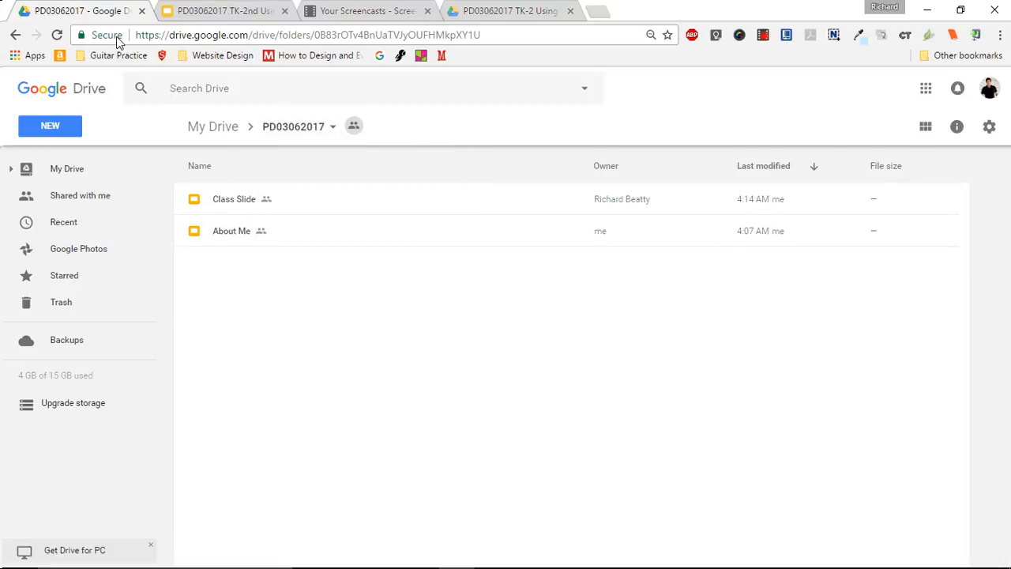
left_click(15, 34)
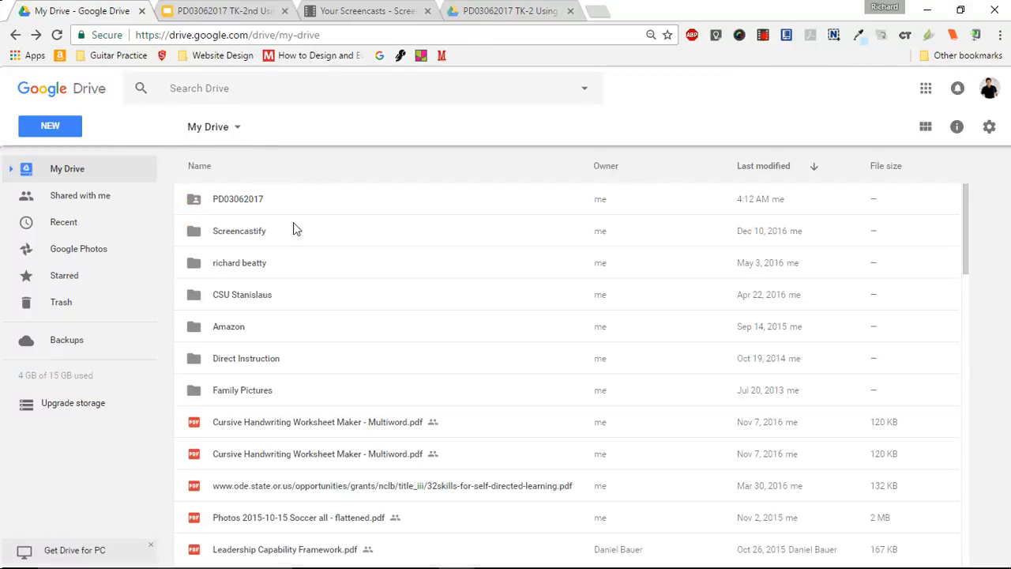
double_click(236, 201)
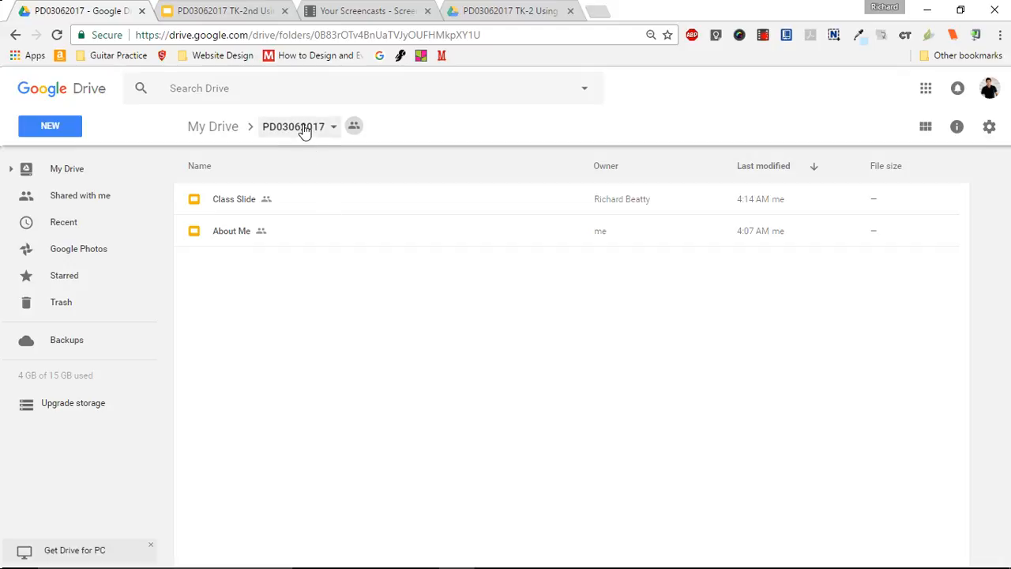
- Create a blank Google Form in the PD03062017 folder, accepting the shared folder's permissions
left_click(53, 131)
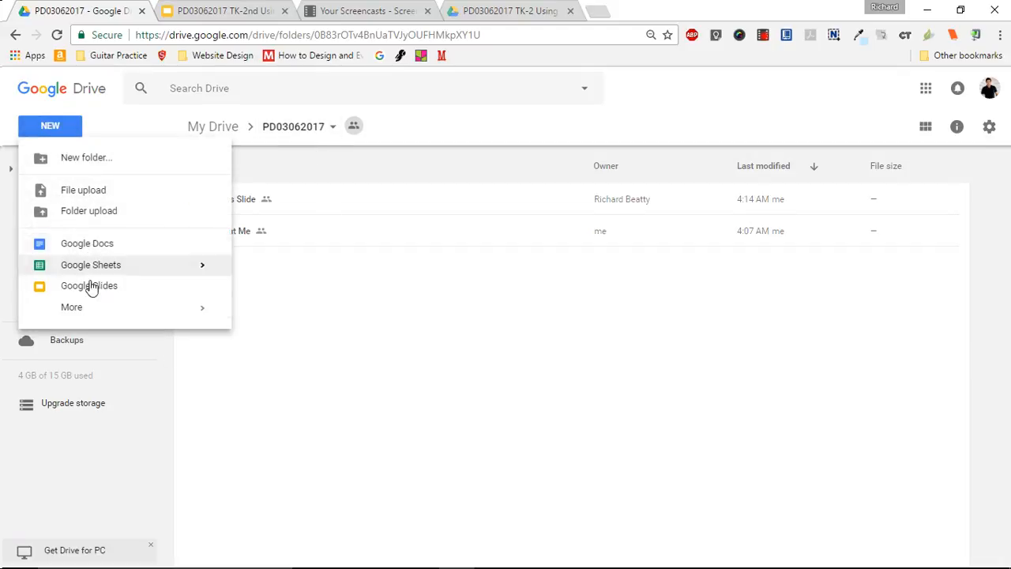
mouse_move(89, 314)
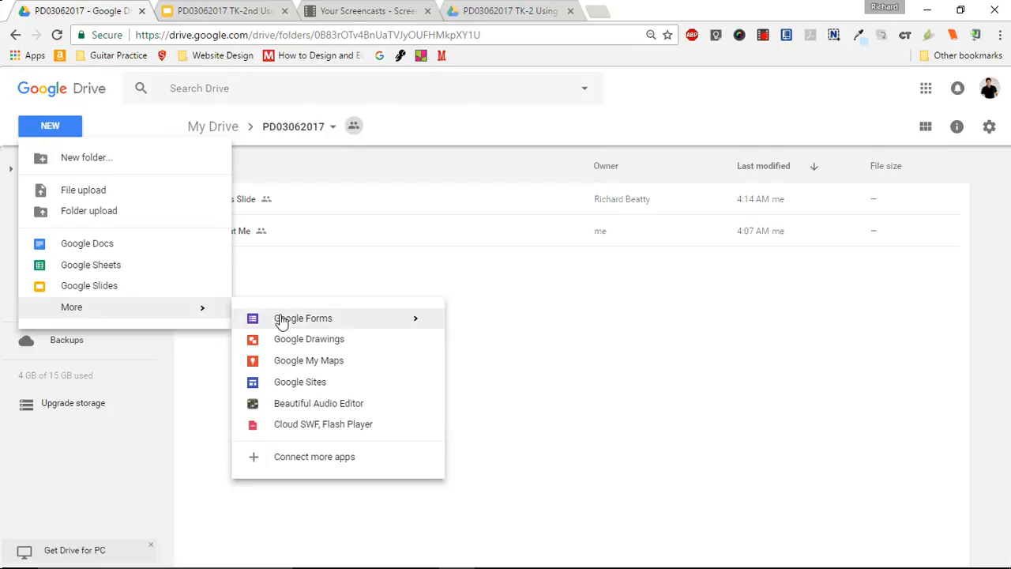
left_click(328, 321)
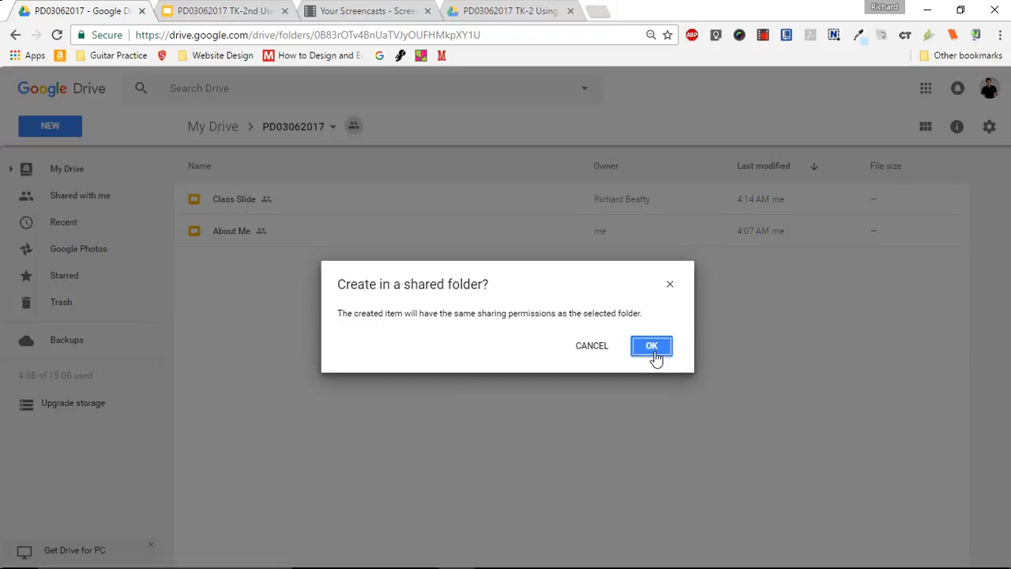
left_click(651, 348)
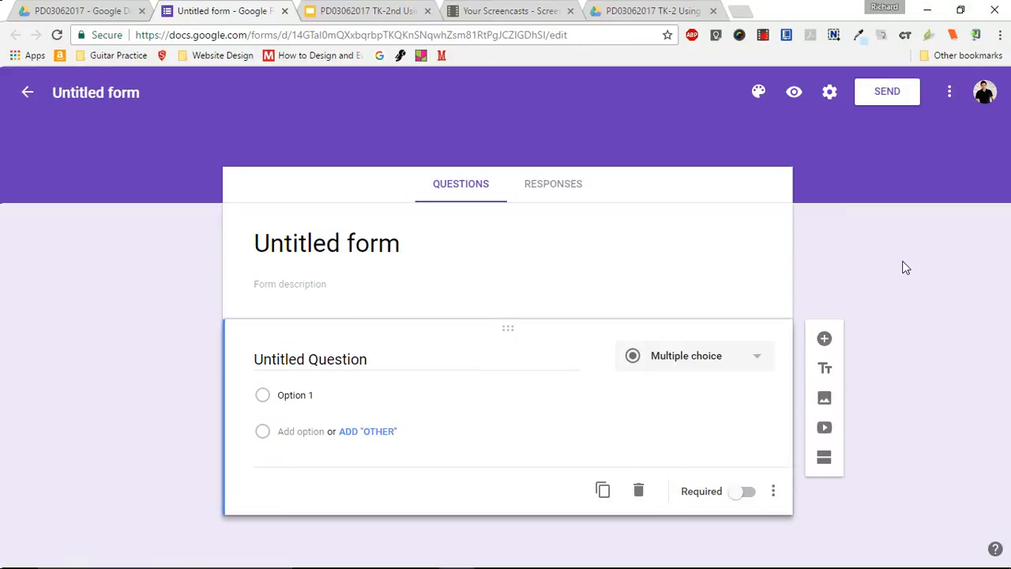
- Replace the new form's heading with "My Title"
left_click(369, 243)
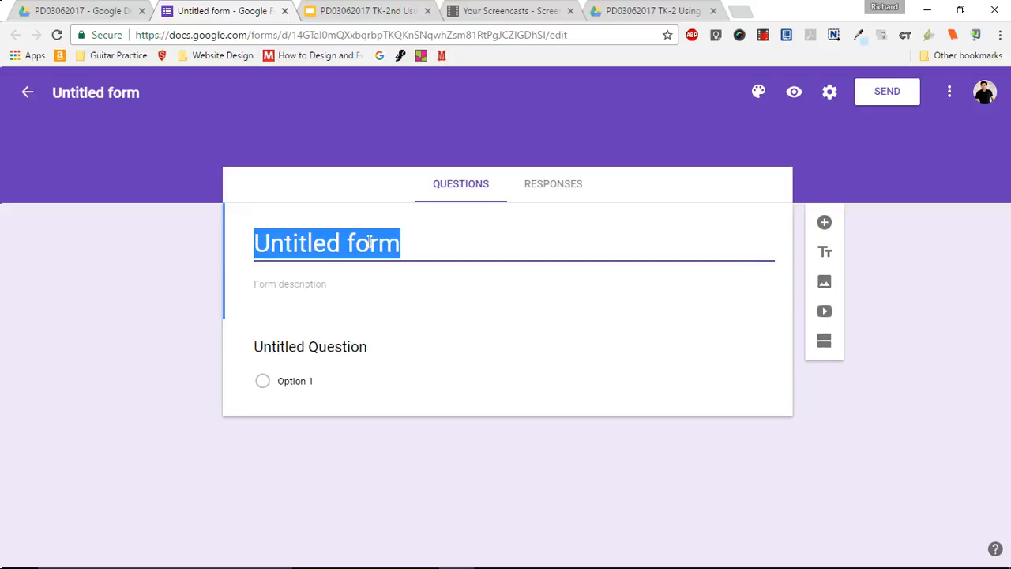
type("Title")
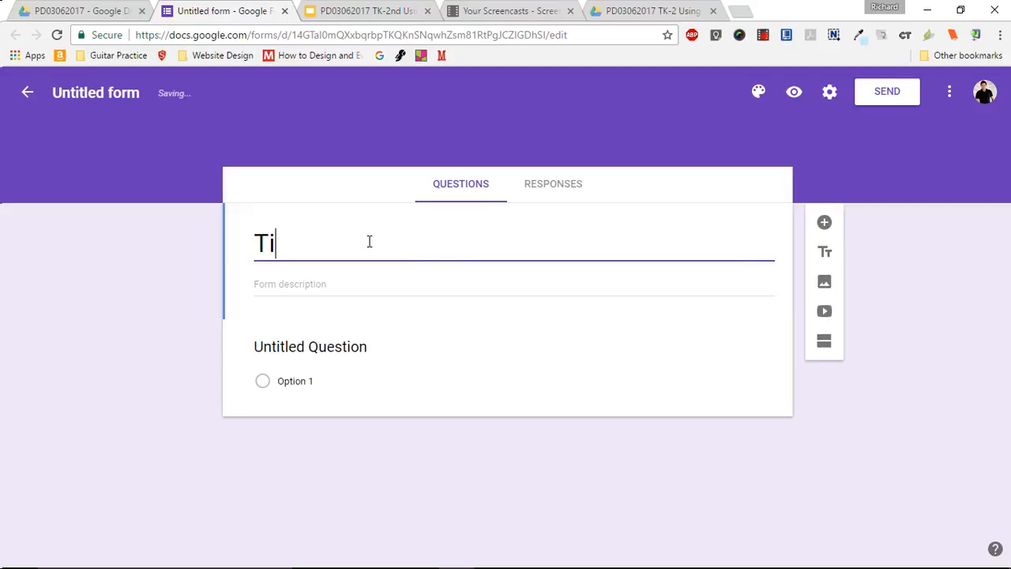
key("Left")
key("Left")
key("Left")
key("Left")
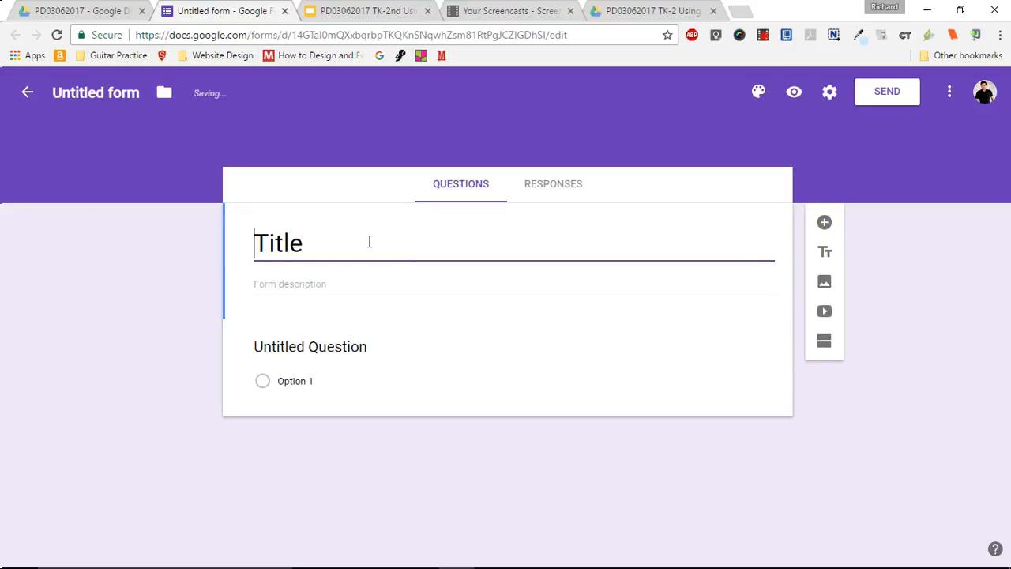
type("My")
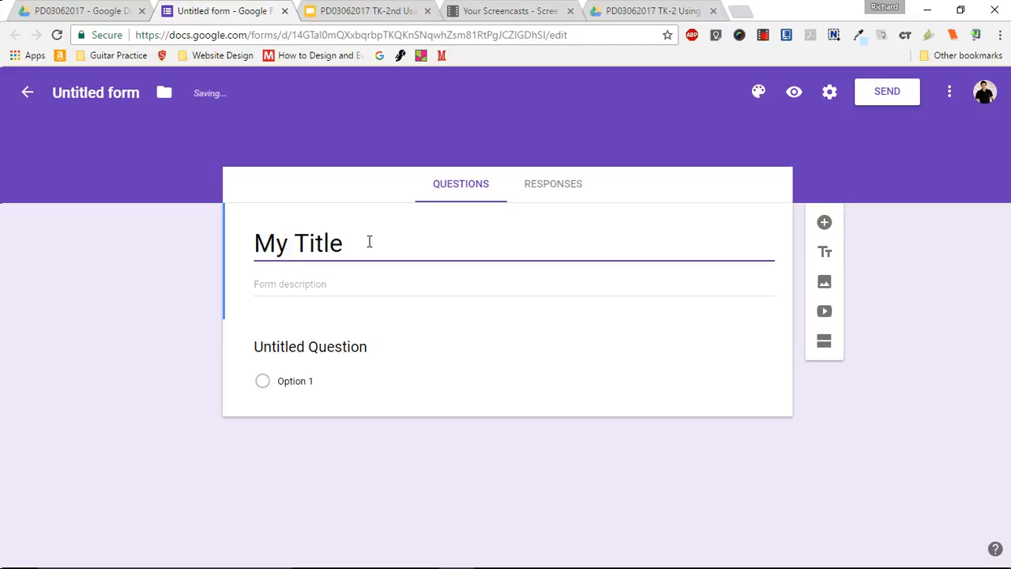
- Rename the form's file as "My Sample Form"
left_click(106, 93)
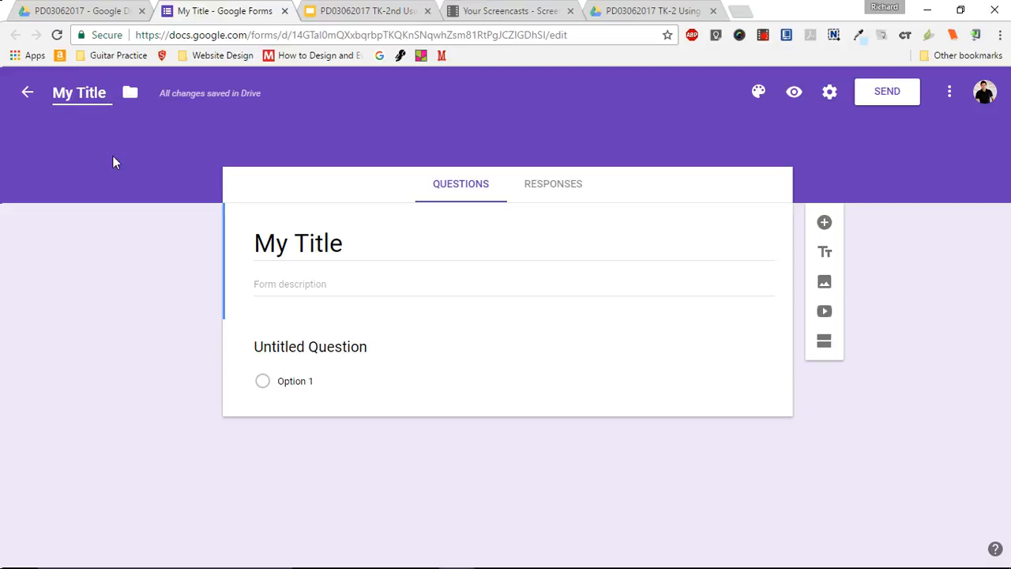
key("BackSpace")
key("BackSpace")
key("BackSpace")
key("BackSpace")
key("BackSpace")
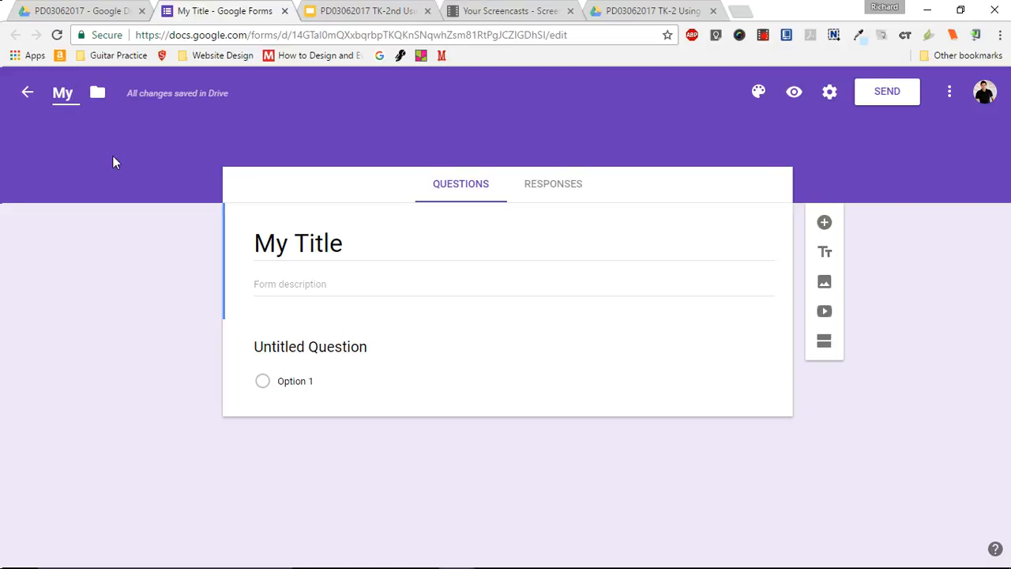
type("Sample")
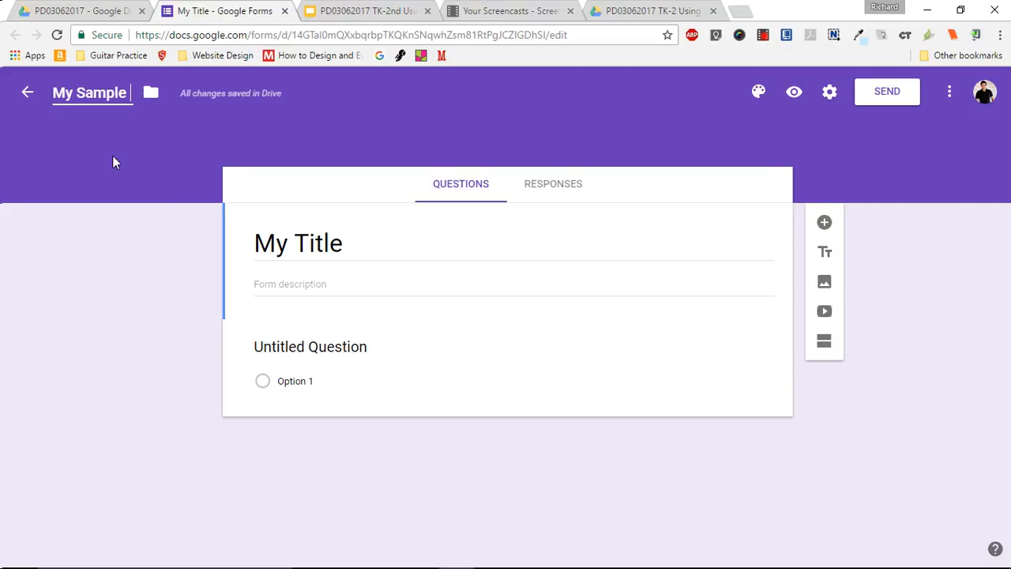
type(" Form")
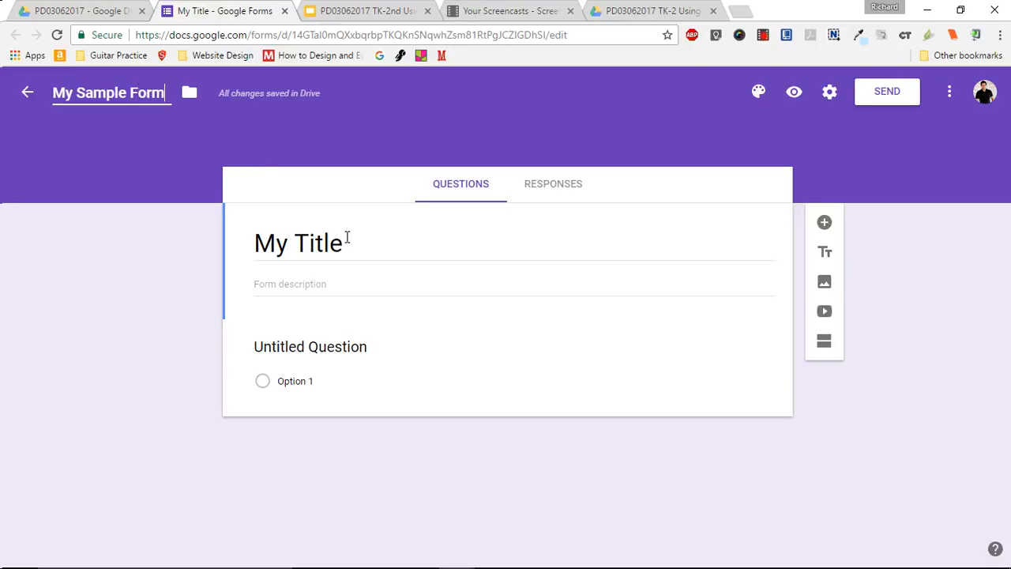
- Change the heading in the form body to "My Sample Form" by replacing its last word
triple_click(347, 239)
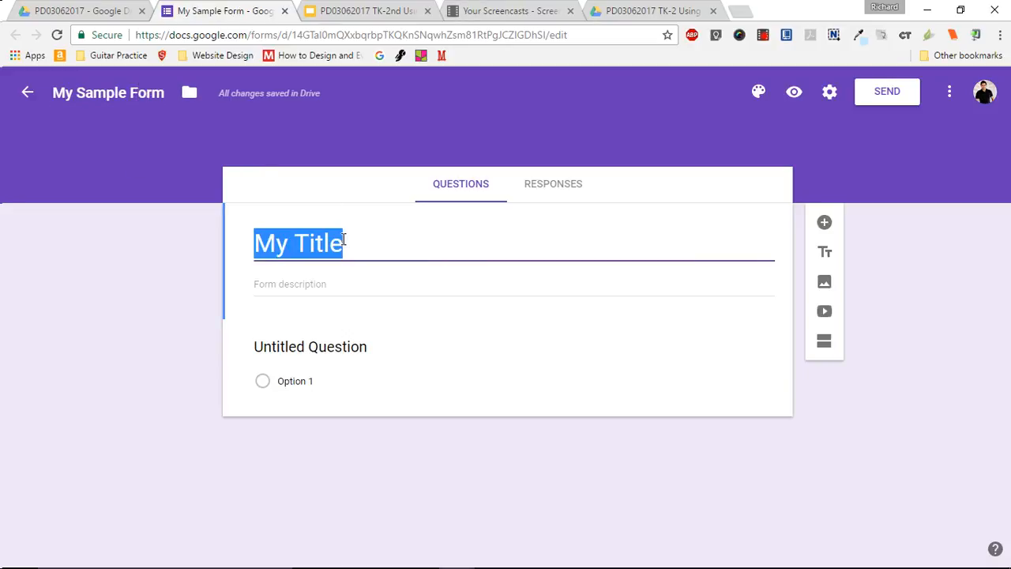
left_click(294, 253)
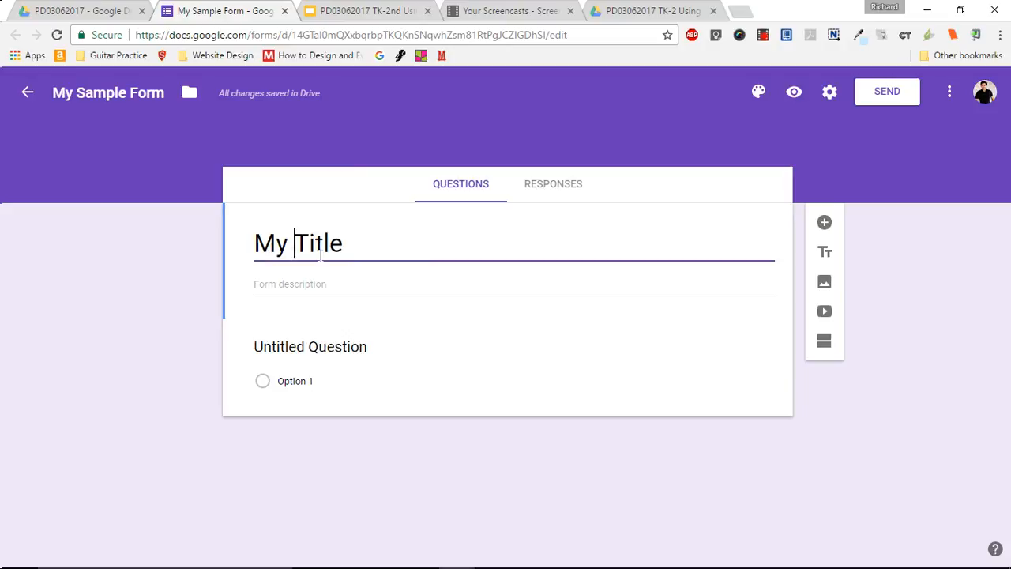
left_click_drag(294, 253, 322, 257)
key("shift+Right")
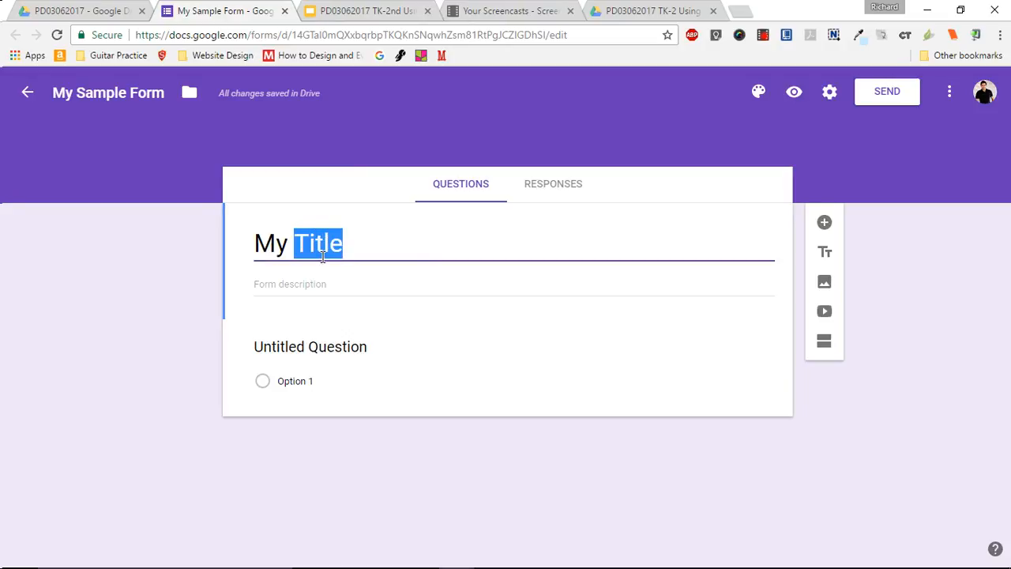
type("Sample Form")
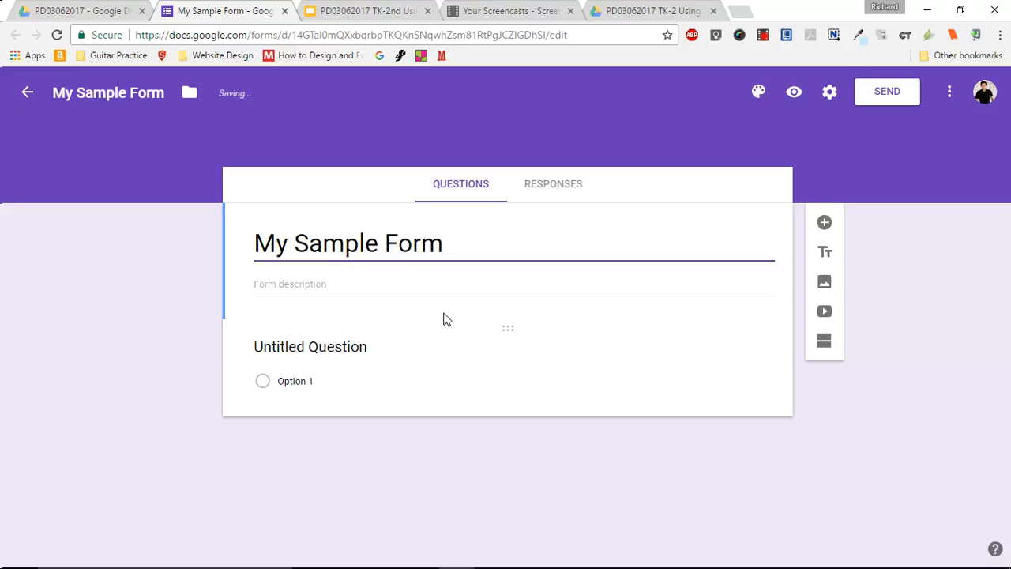
- Set the text of the form's untitled multiple-choice question to "My Question"
left_click(363, 345)
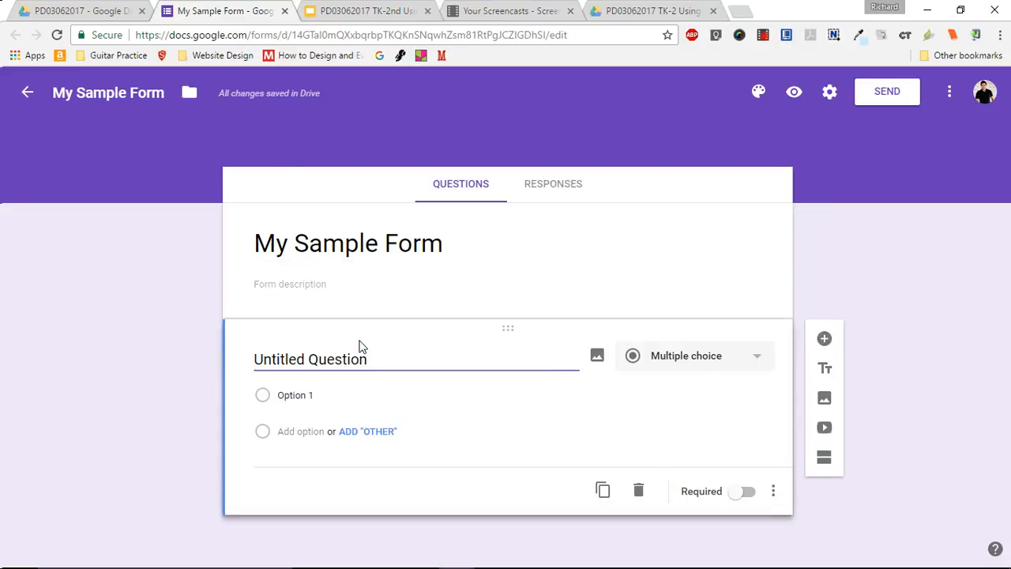
left_click(392, 372)
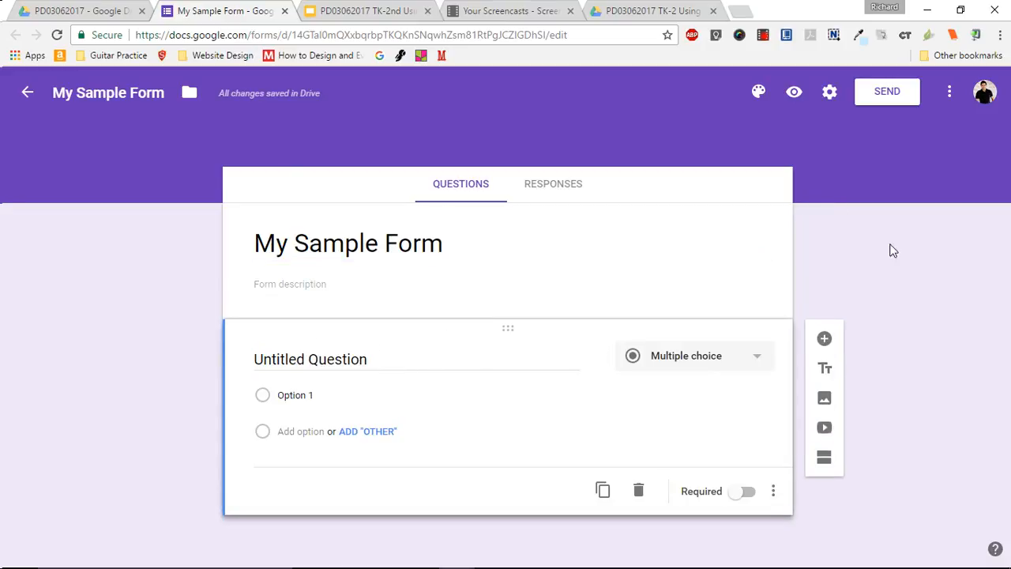
left_click(495, 273)
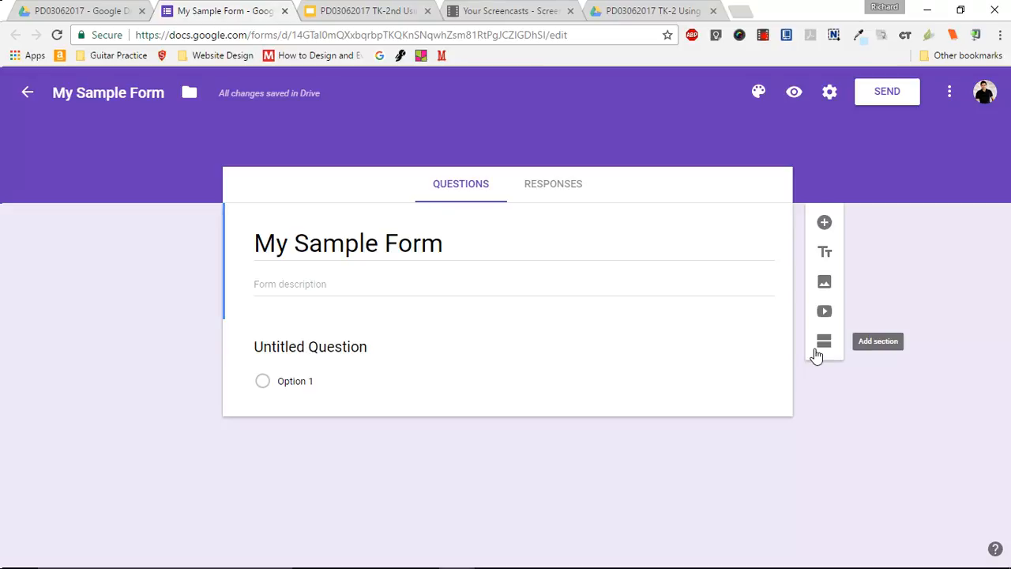
left_click(384, 365)
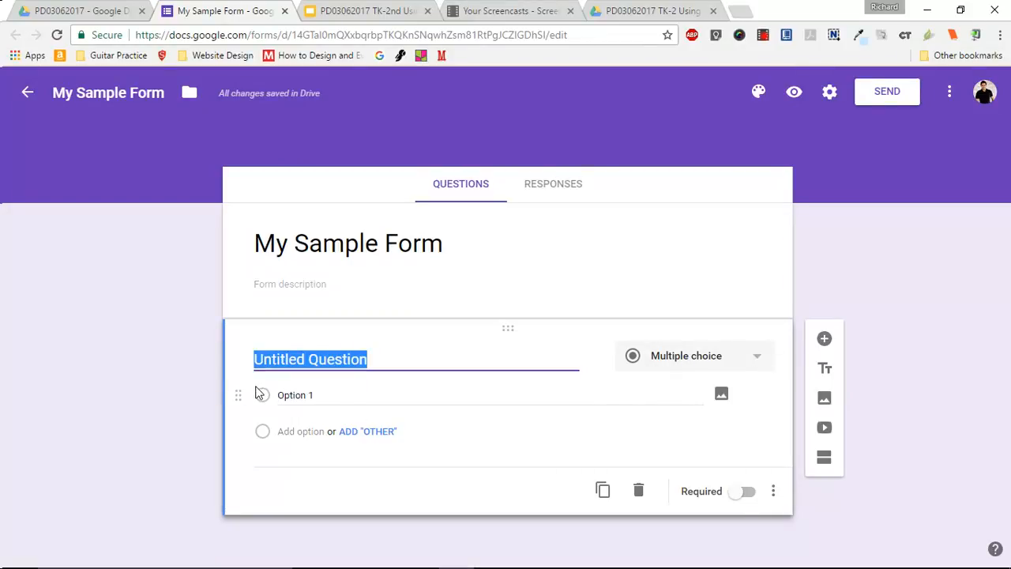
type("My ")
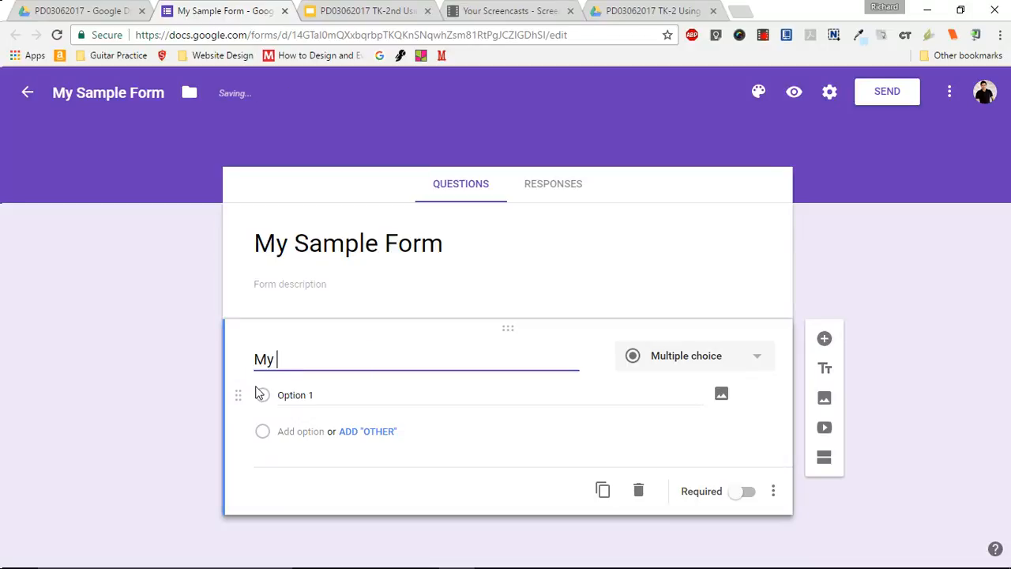
type("Question")
- Add a second answer option to the question and set the first option's text to "Yes"
left_click(319, 398)
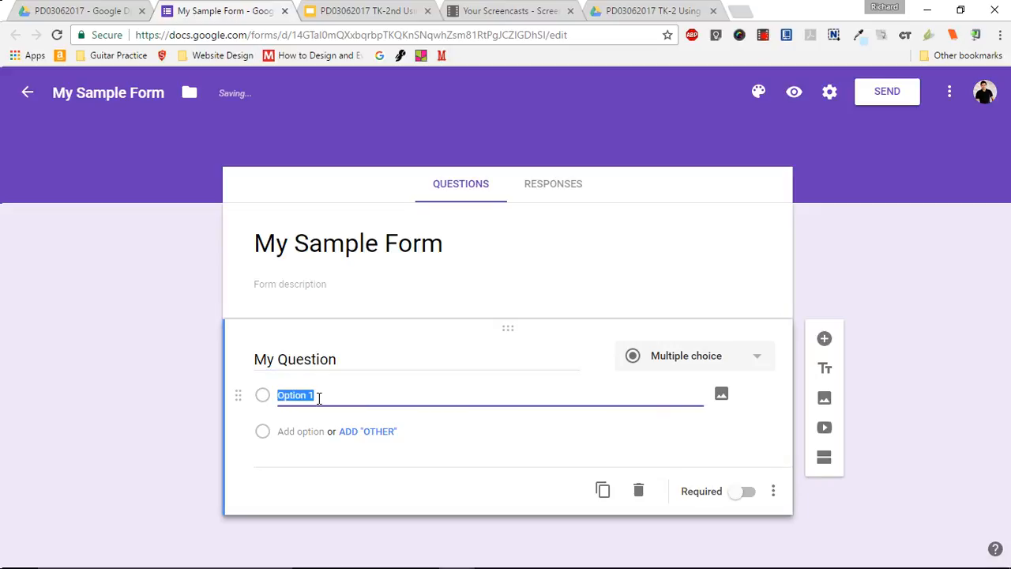
left_click(304, 433)
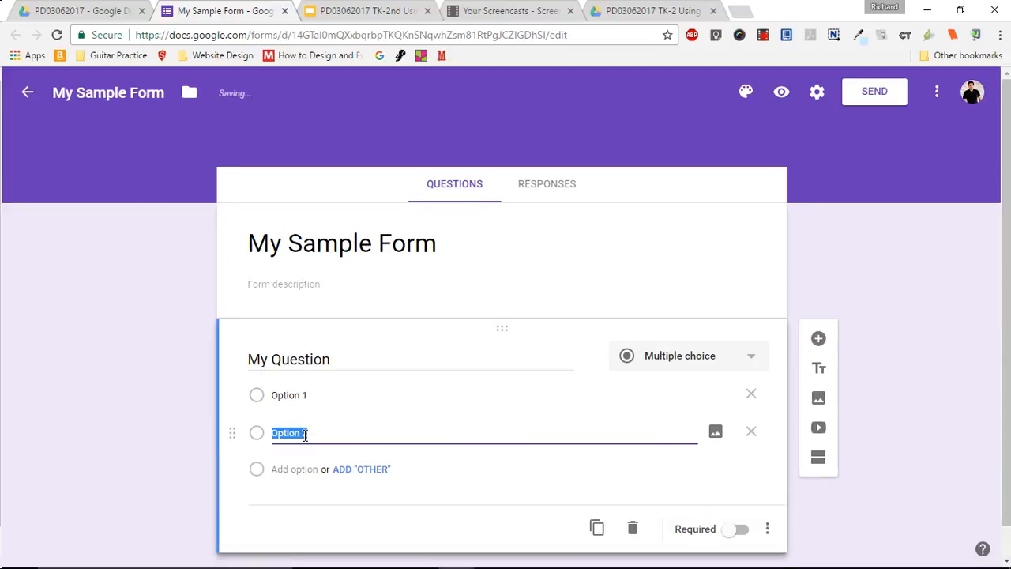
left_click(312, 393)
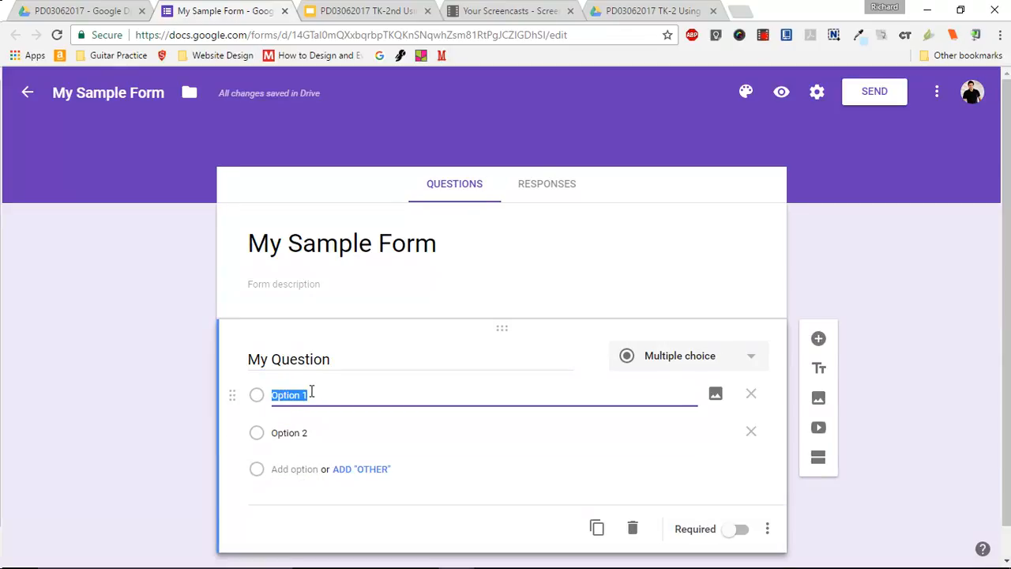
type("Yes")
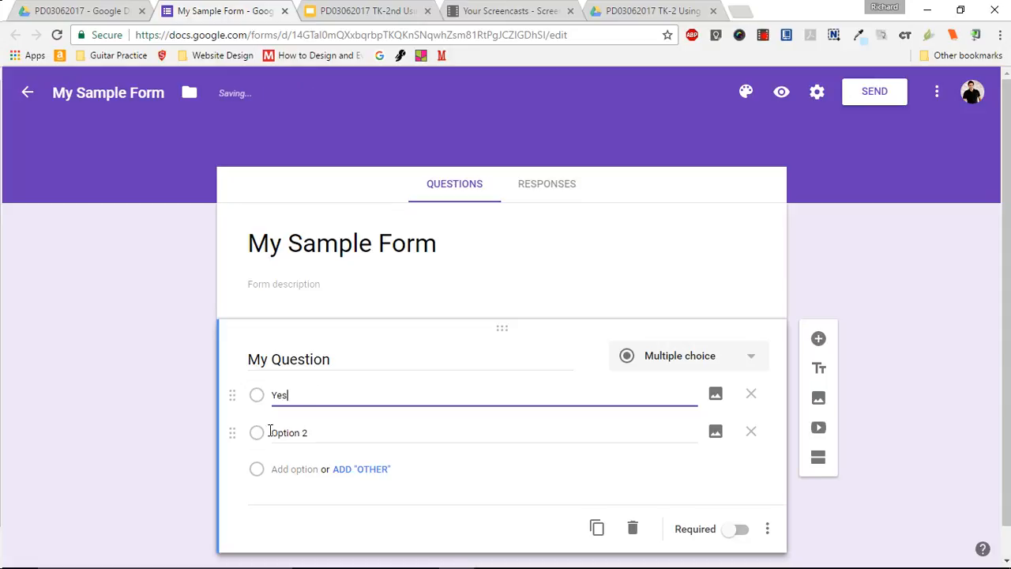
- Set the second answer option's text to "No"
left_click(295, 433)
type("NO")
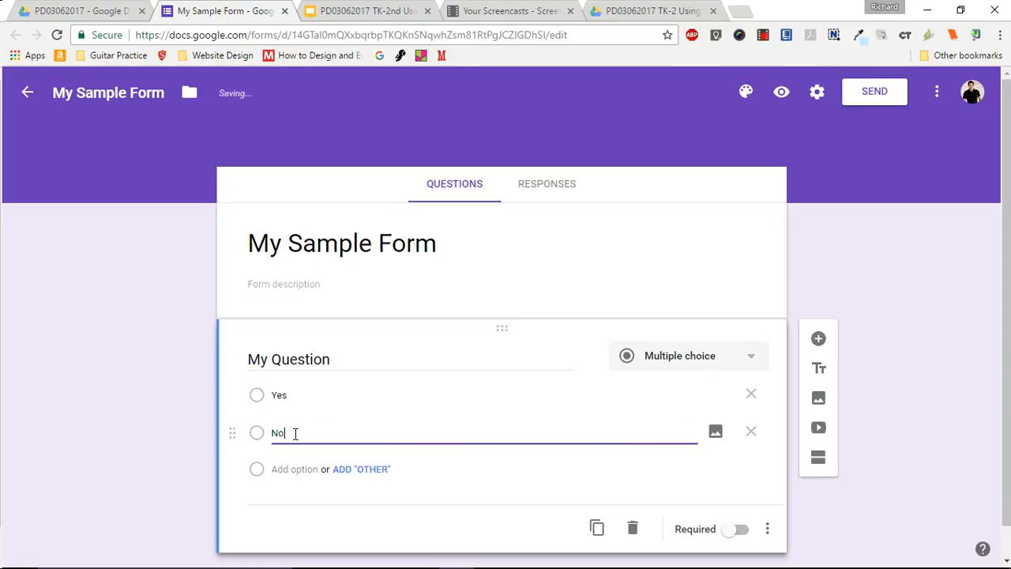
left_click(905, 317)
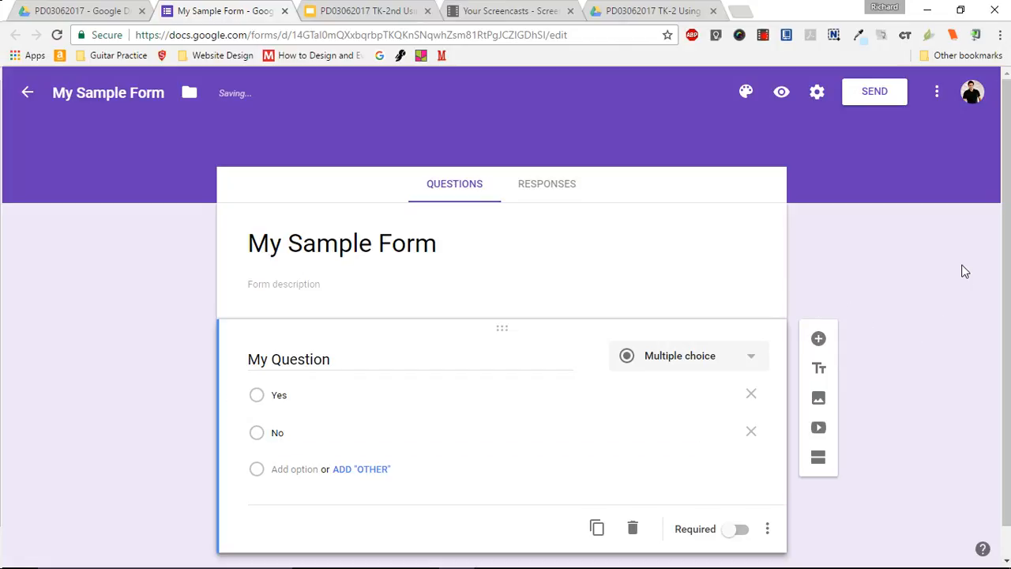
- Review the available question types and change "My Question" from Multiple choice to Short answer
scroll(1008, 260, "down", 1)
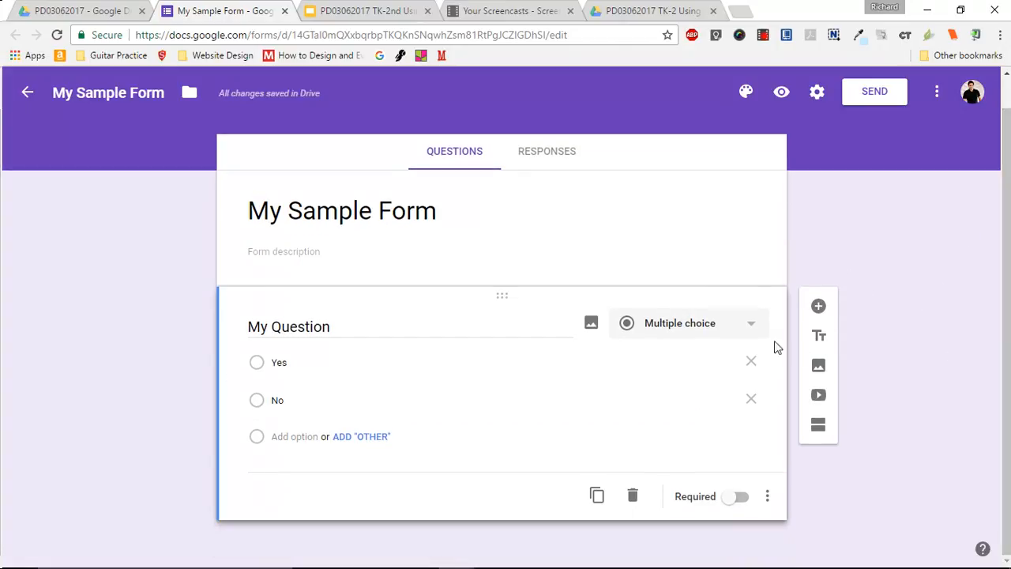
left_click(735, 327)
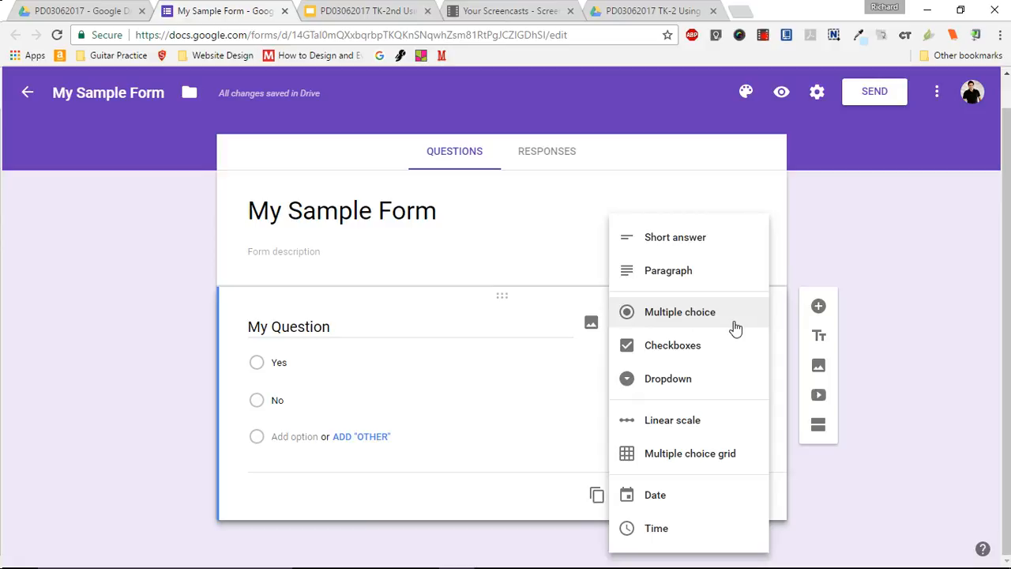
left_click(903, 265)
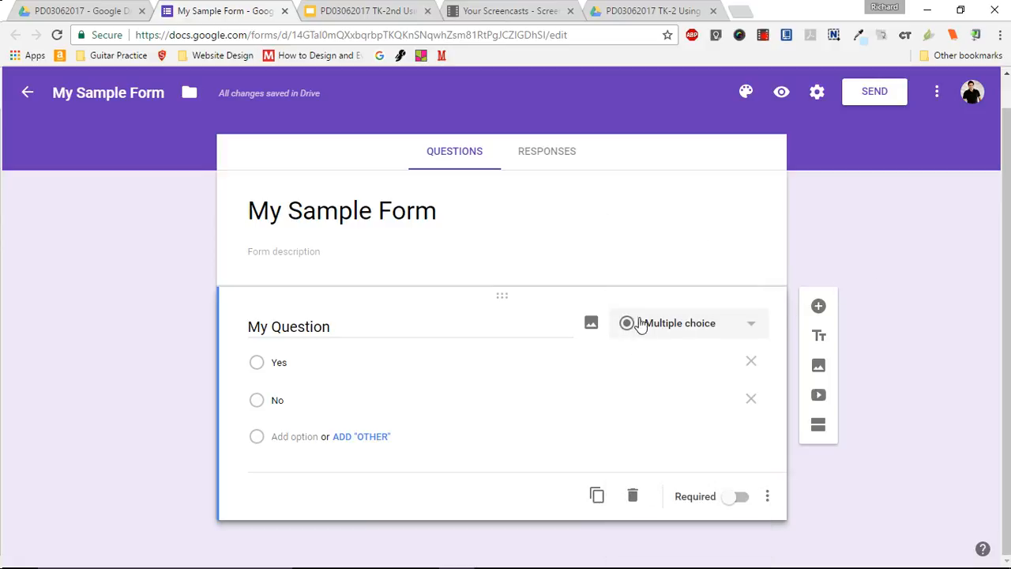
left_click(746, 327)
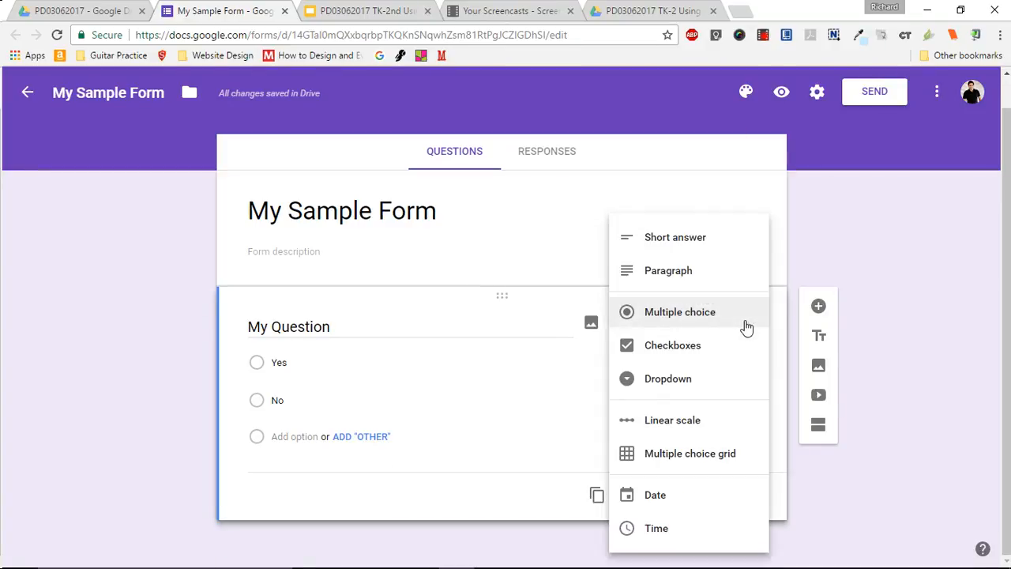
left_click(706, 239)
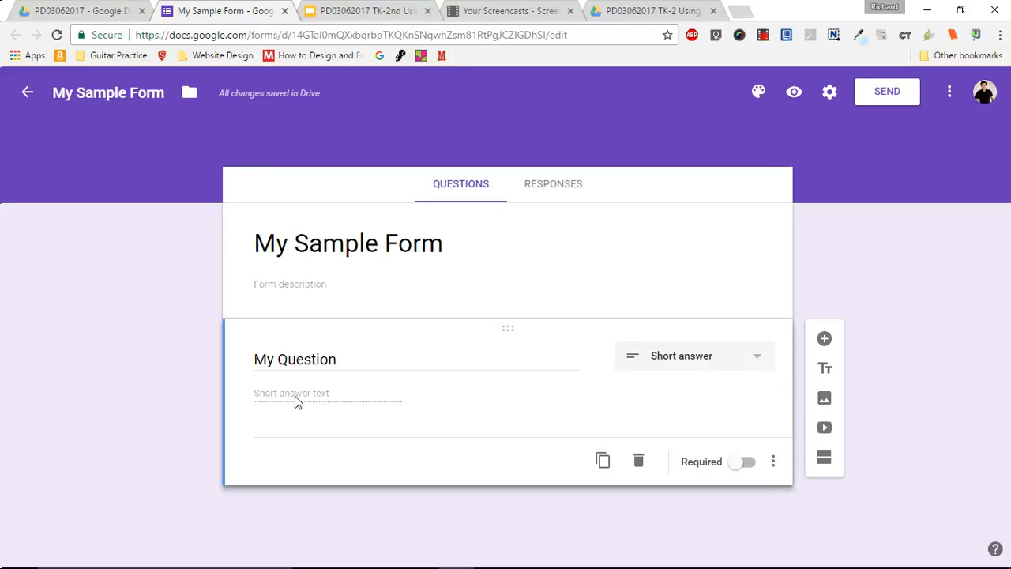
- Preview the form, enter the sample answer "jkzshdfjkhsdk" to the short-answer question, and close the preview
left_click(794, 93)
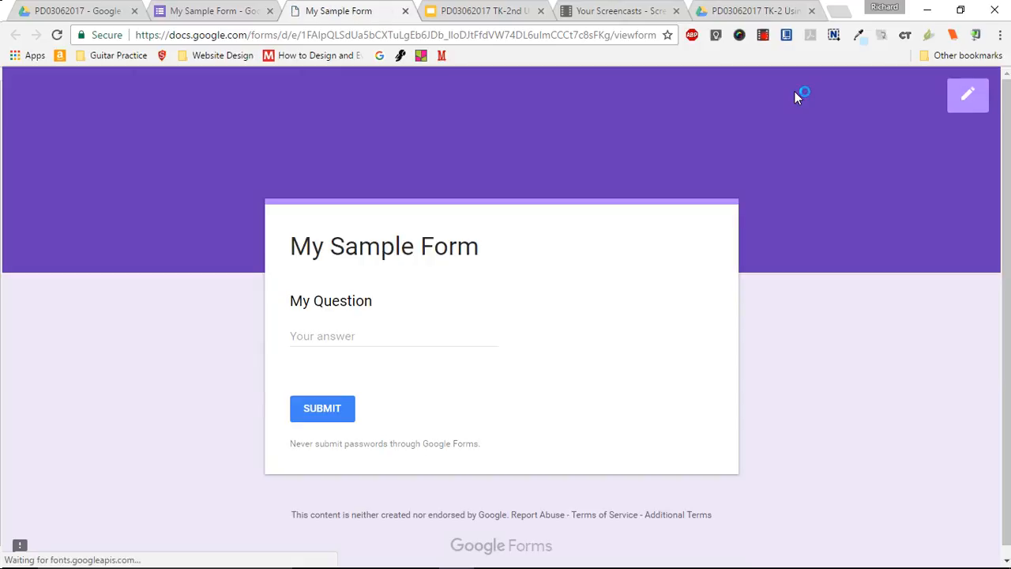
left_click(339, 338)
type("jkzshdfjknsdk")
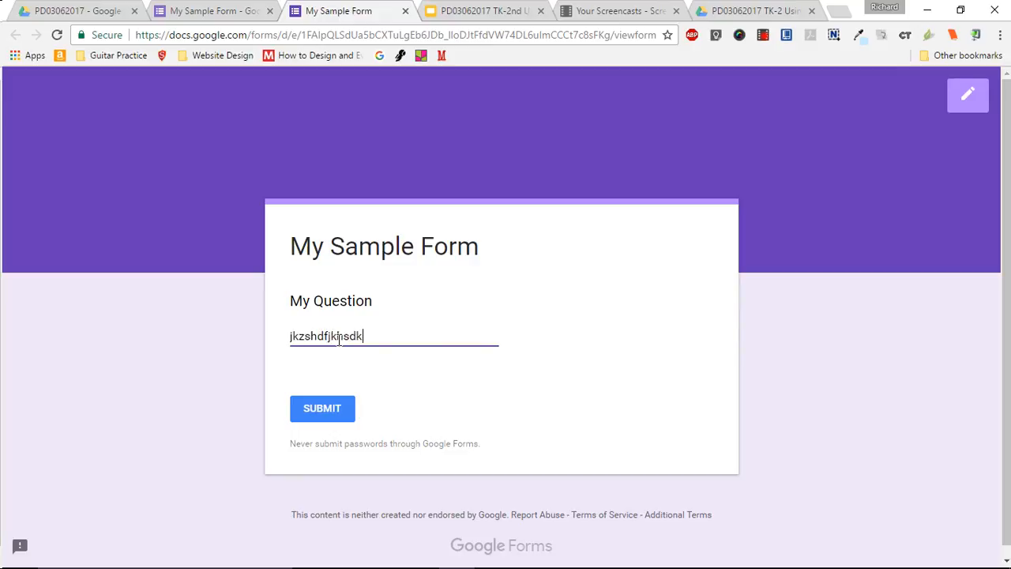
left_click(405, 11)
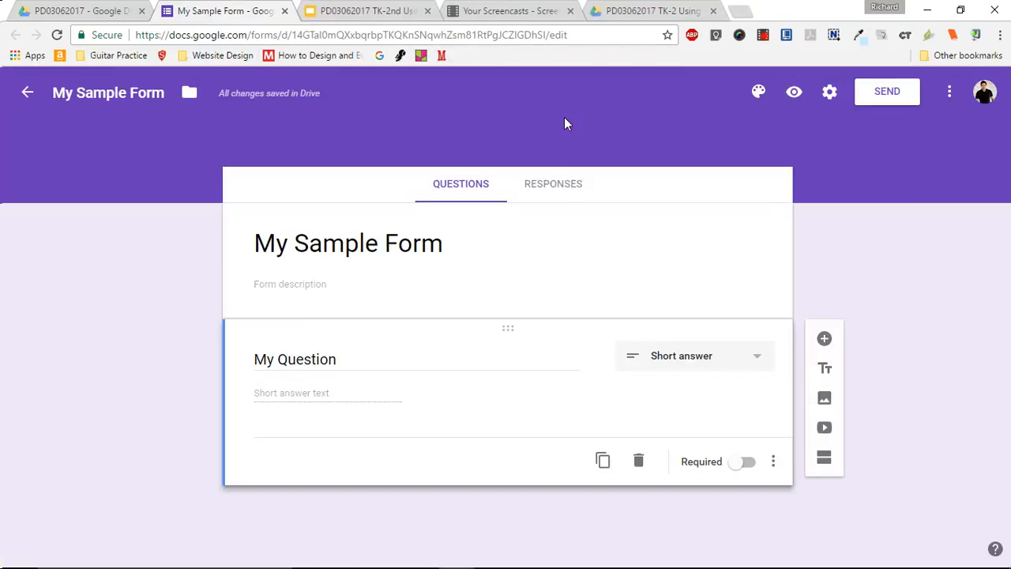
- Change the question type of "My Question" to Paragraph and open the form's preview
left_click(721, 377)
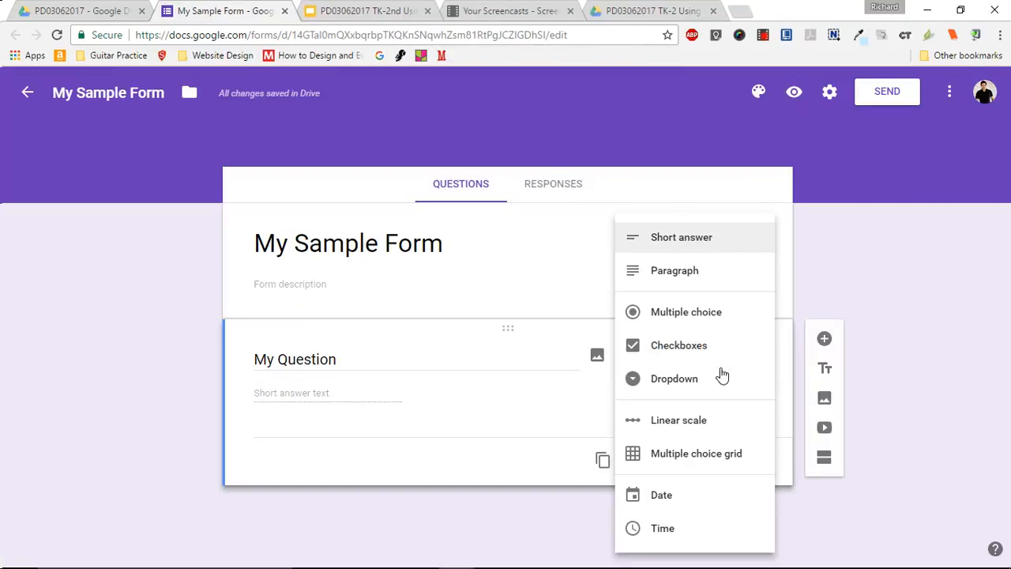
left_click(693, 274)
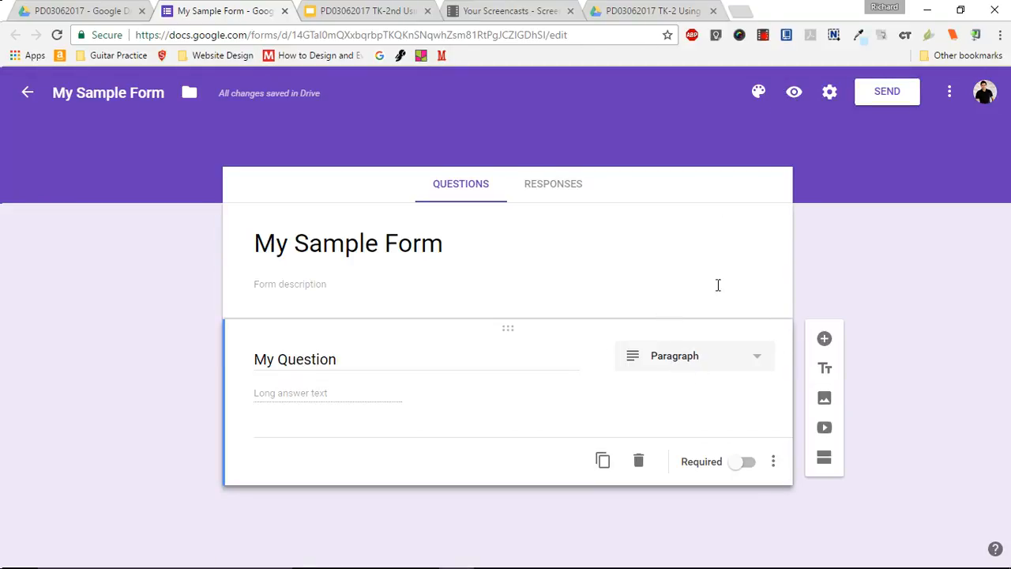
left_click(794, 92)
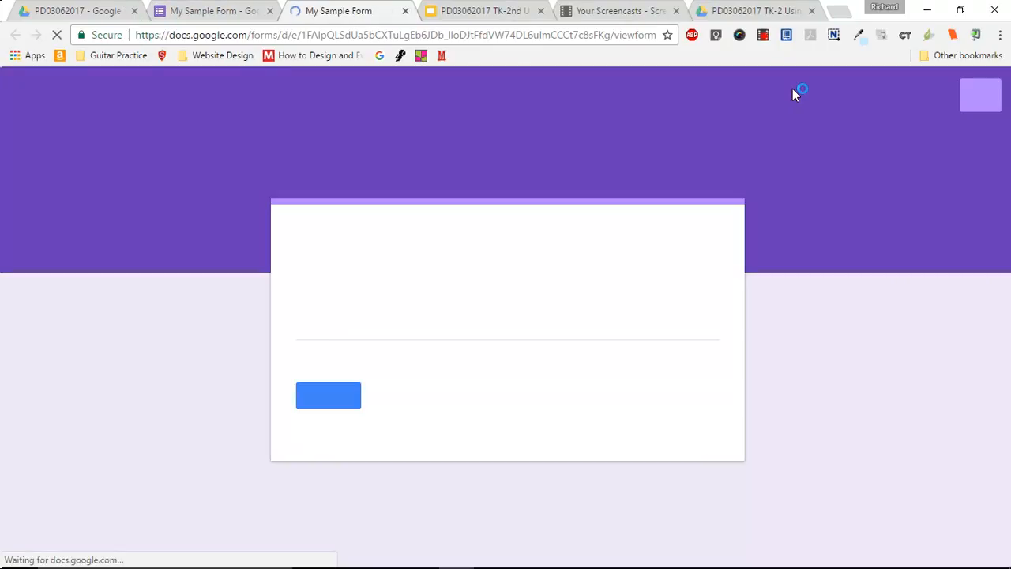
- Enter a sample answer of several lines, starting with ",mnx,nlkjsdlkf" and "sadfasdf", in the preview and leave it without submitting
left_click(343, 331)
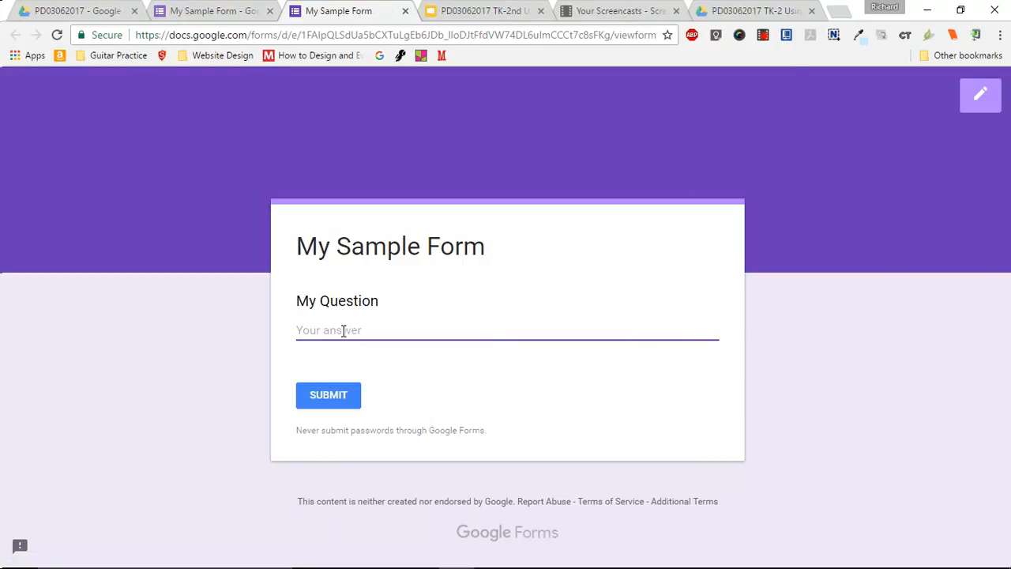
type(",mnx,n")
type("lkjsdlkf")
key("Return")
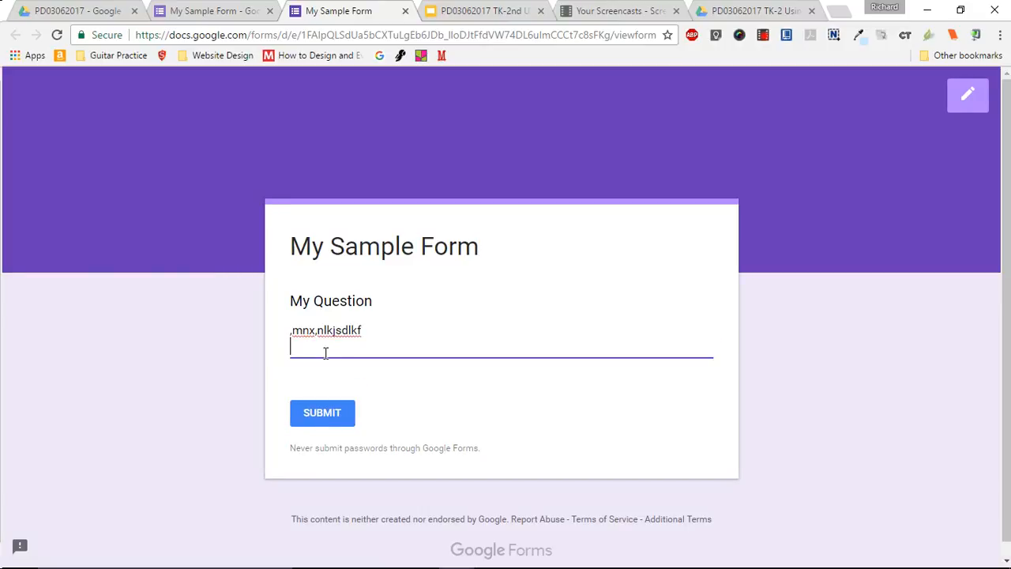
type("sadfasdf")
key("Return")
type("asdf")
key("Return")
type("asdf")
key("Return")
type("asdf")
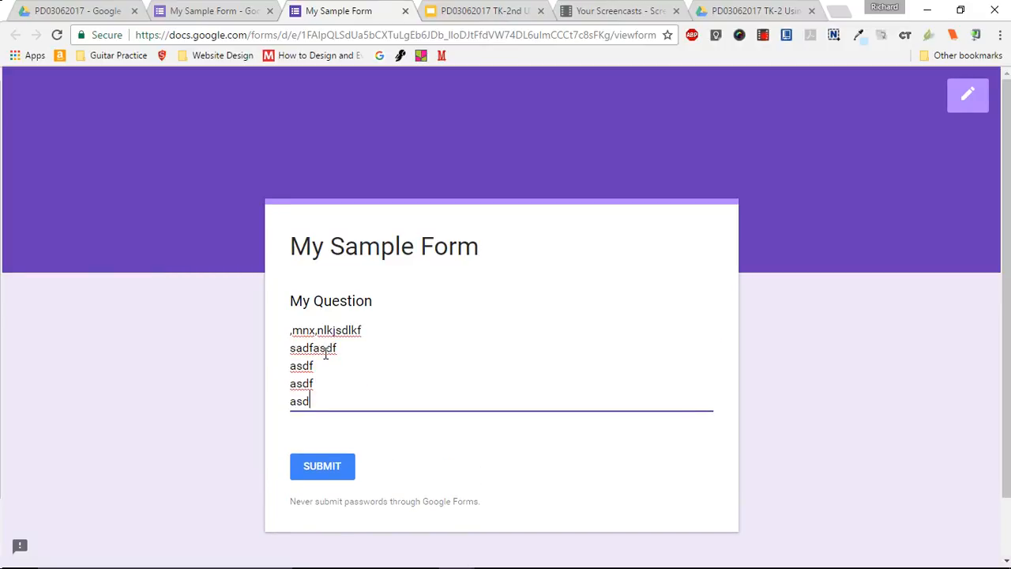
key("Return")
type("sdf")
key("Return")
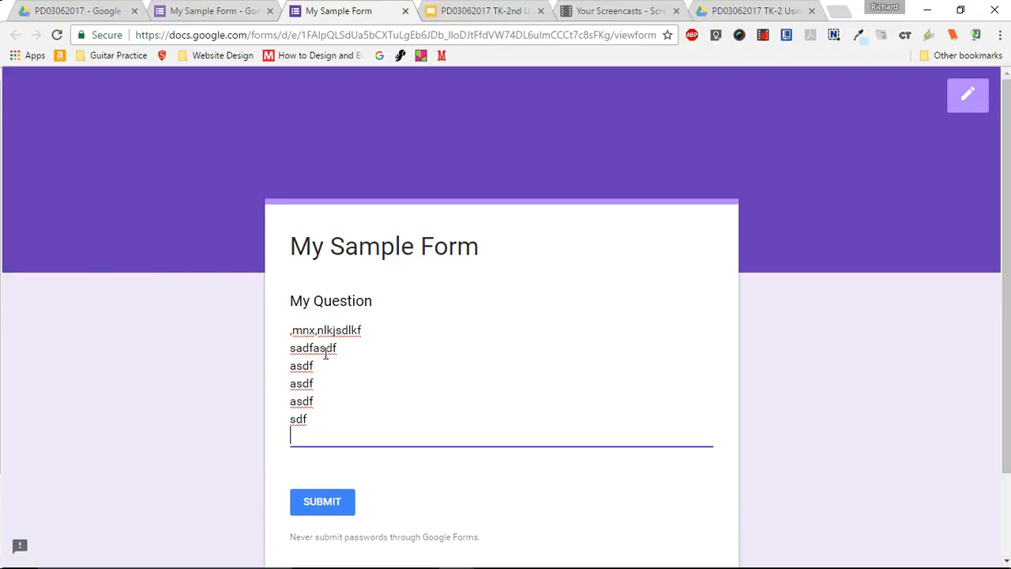
left_click(404, 11)
left_click(572, 120)
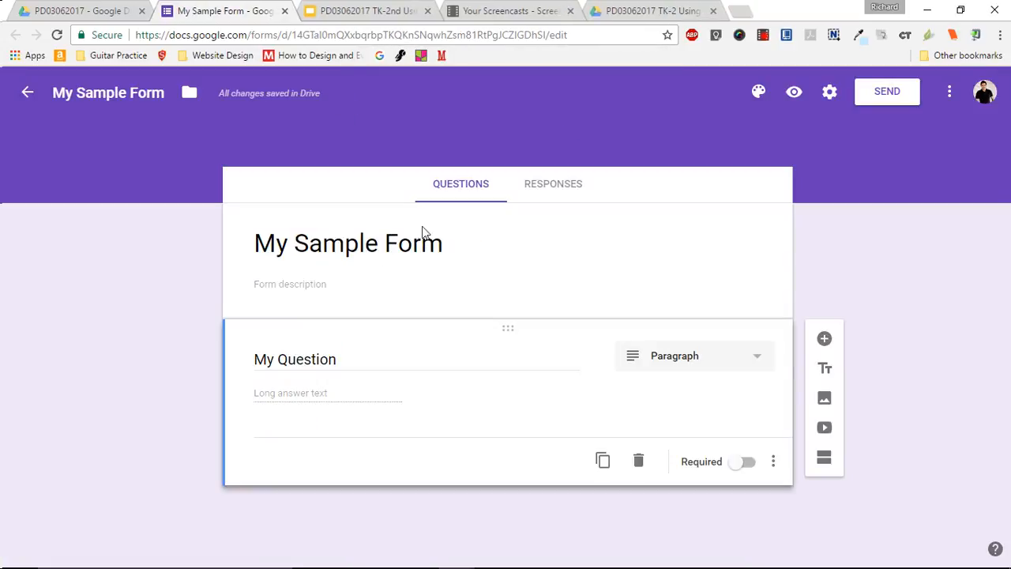
- Change the question type of "My Question" to Checkboxes and add Option 2 and Option 3 to its answers
right_click(743, 366)
left_click(726, 364)
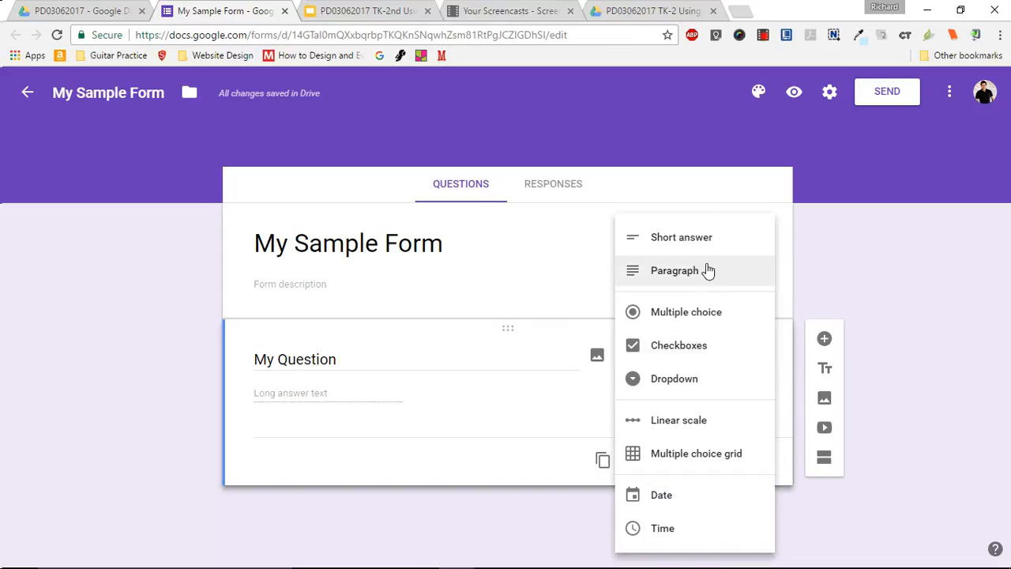
left_click(709, 356)
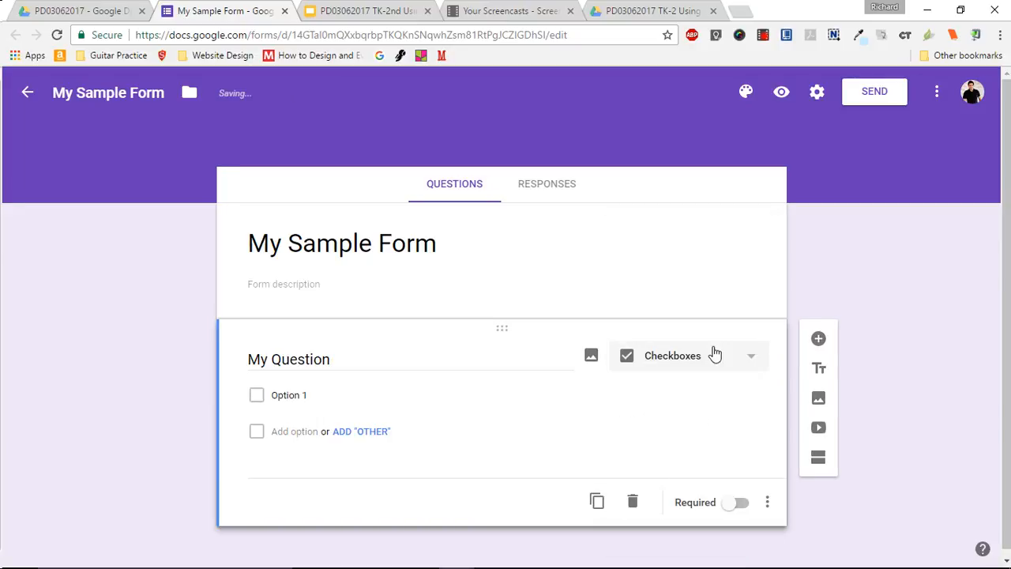
left_click(294, 433)
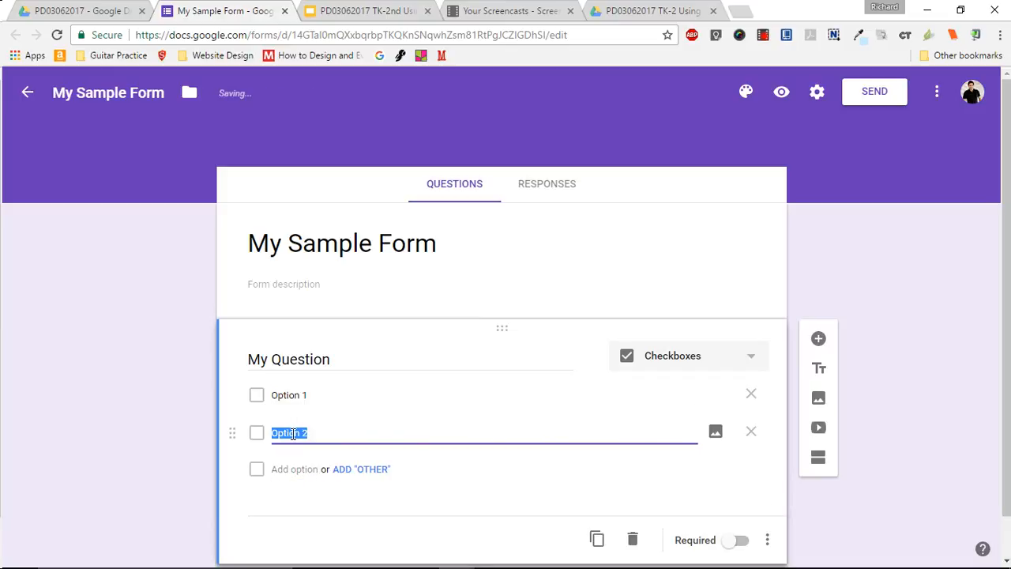
left_click(298, 470)
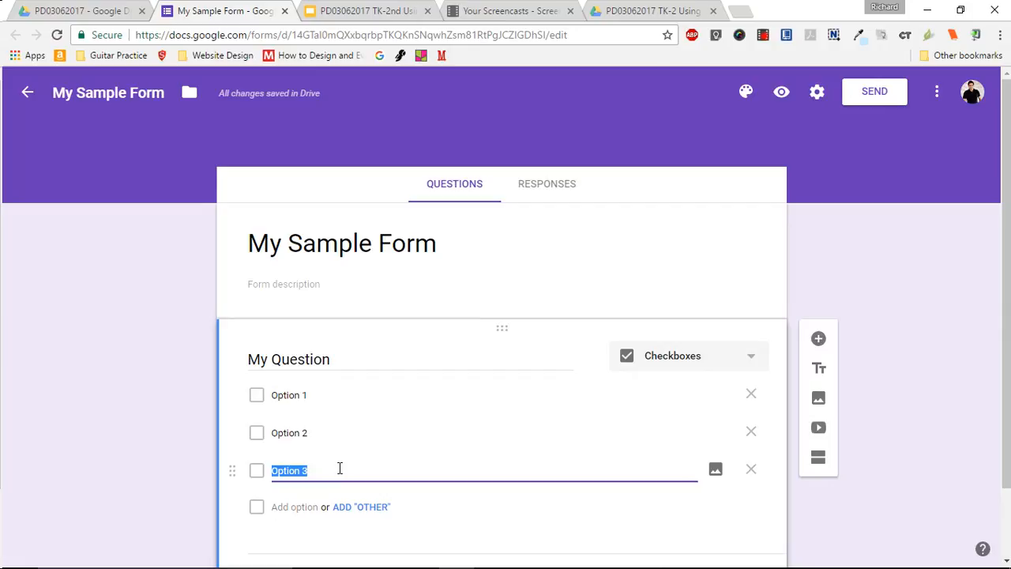
- Preview the form, tick Option 1 and Option 3, and leave the preview without submitting
left_click(781, 93)
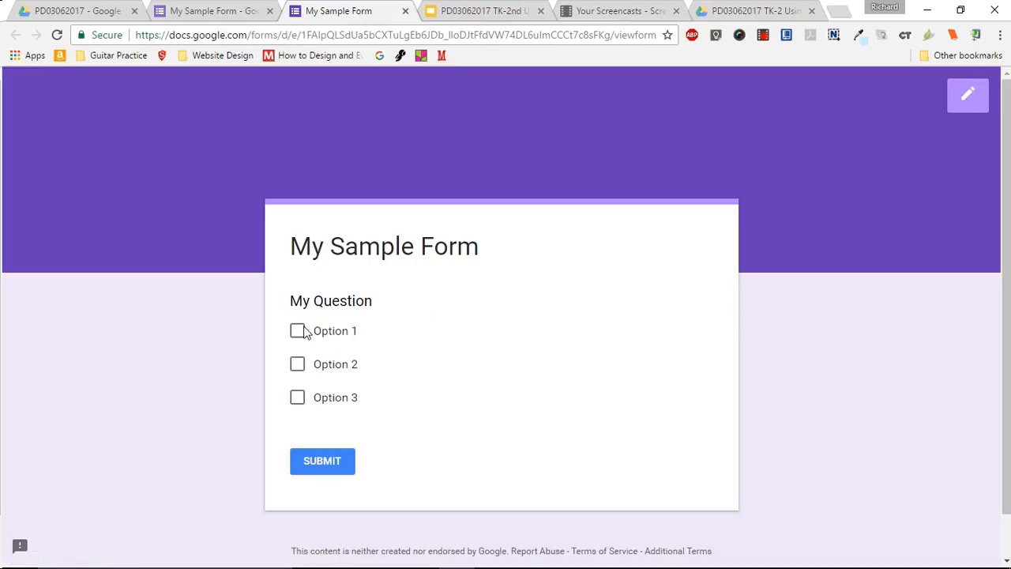
left_click(301, 333)
left_click(296, 403)
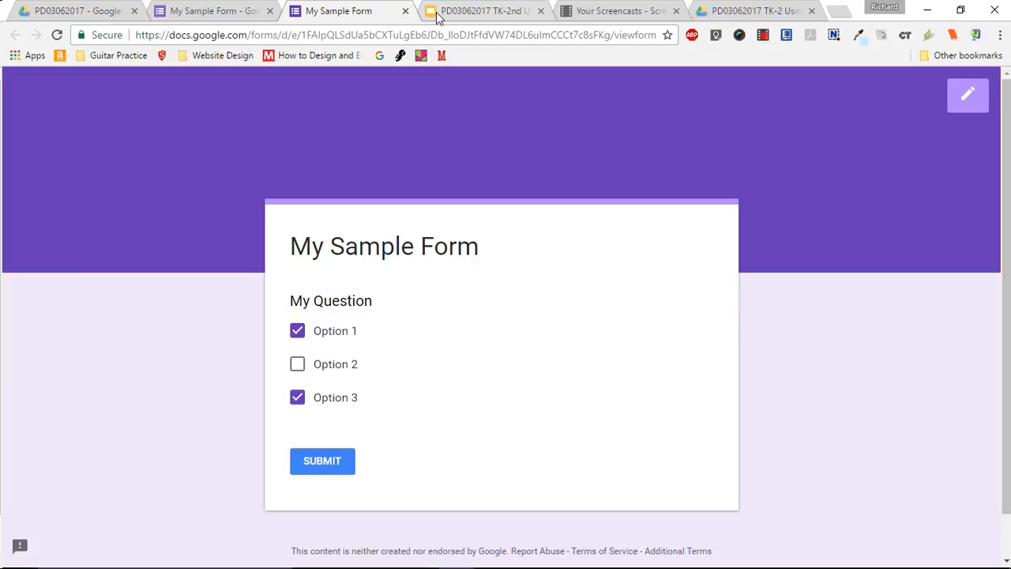
left_click(406, 11)
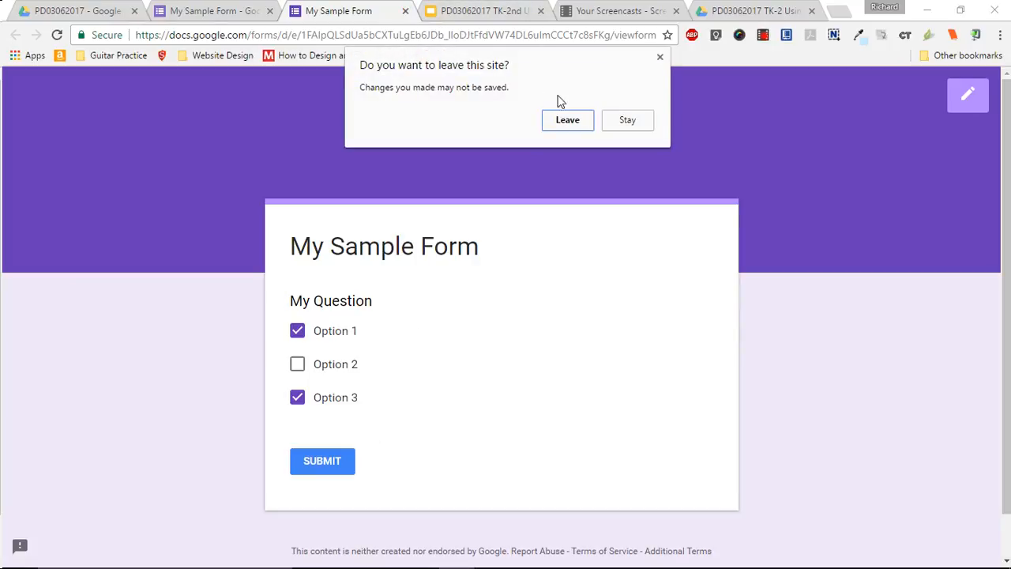
left_click(572, 123)
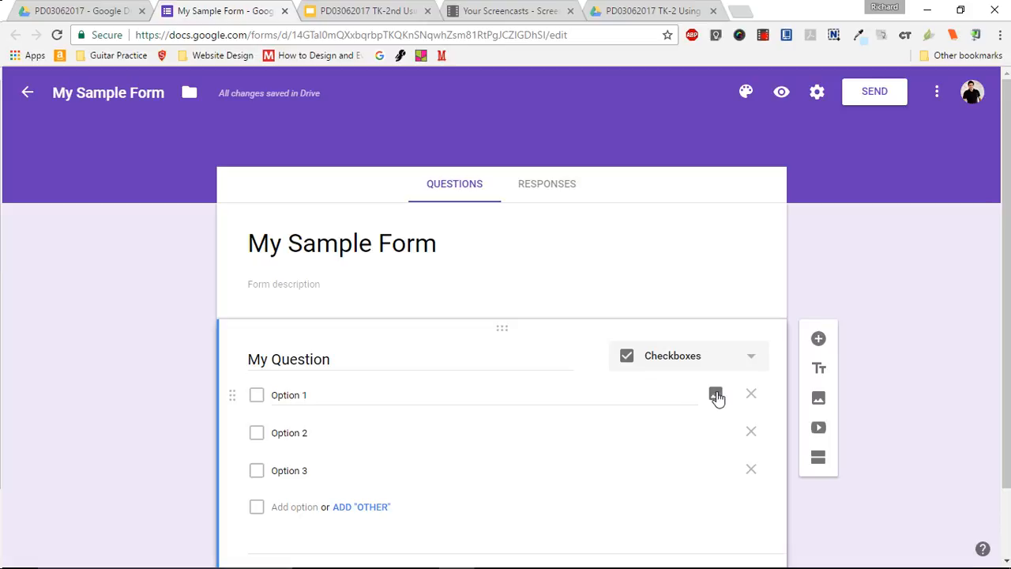
- Change the question type of "My Question" to Multiple choice and open the form's preview
left_click(694, 365)
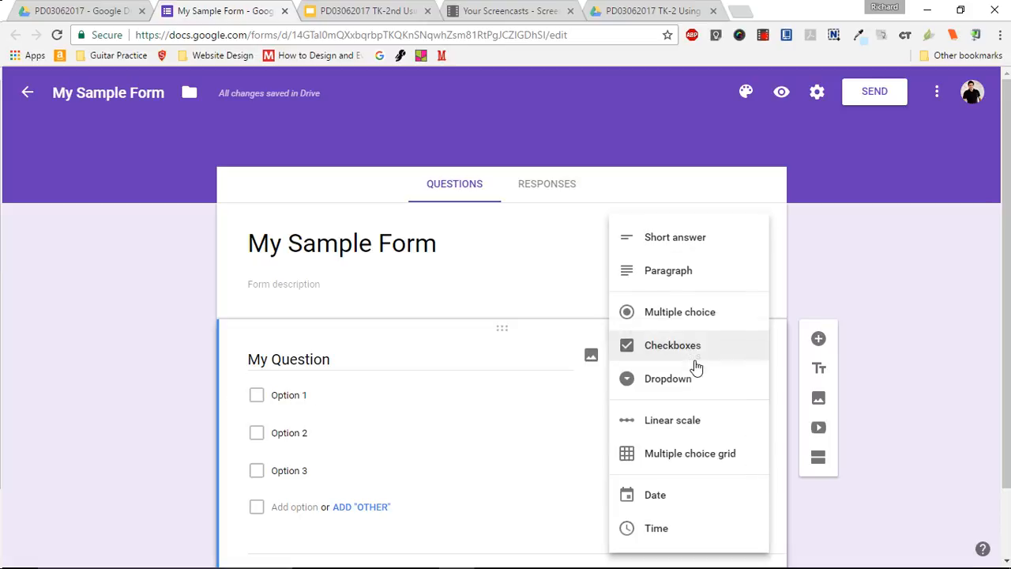
left_click(688, 324)
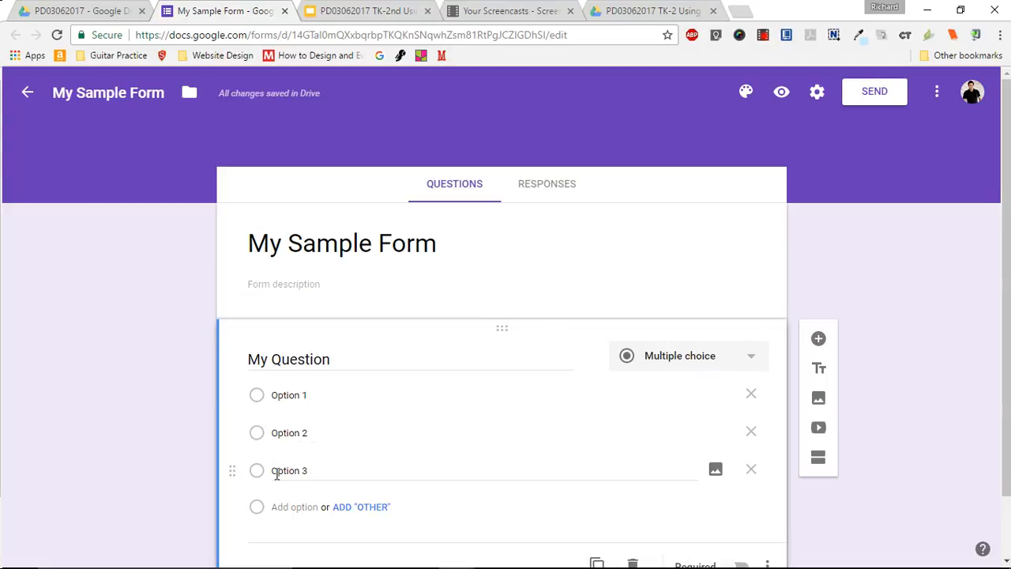
left_click(780, 96)
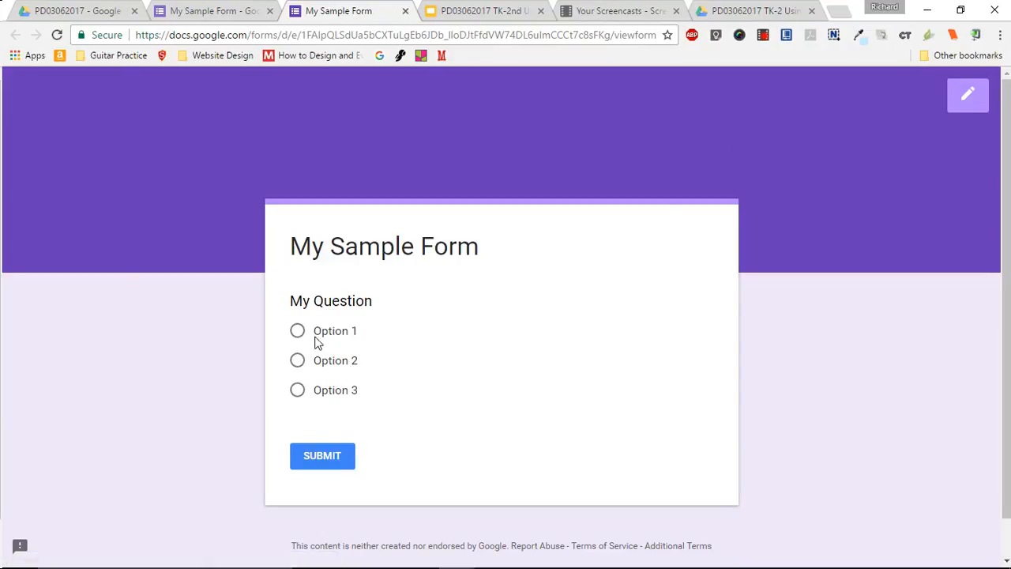
- Test the single-choice behaviour in the preview by selecting Option 1, 3, 2 and 1 in turn, and leave without submitting
left_click(299, 338)
left_click(299, 400)
left_click(297, 361)
left_click(297, 331)
left_click(405, 11)
left_click(568, 120)
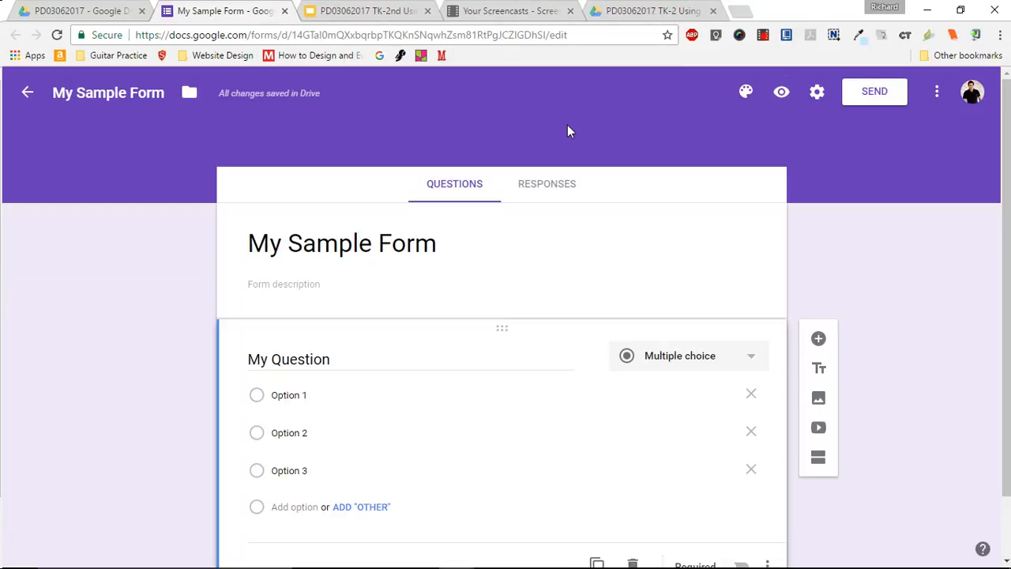
- Switch the question type of "My Question" to Checkboxes and from there to Dropdown
left_click(717, 366)
left_click(687, 346)
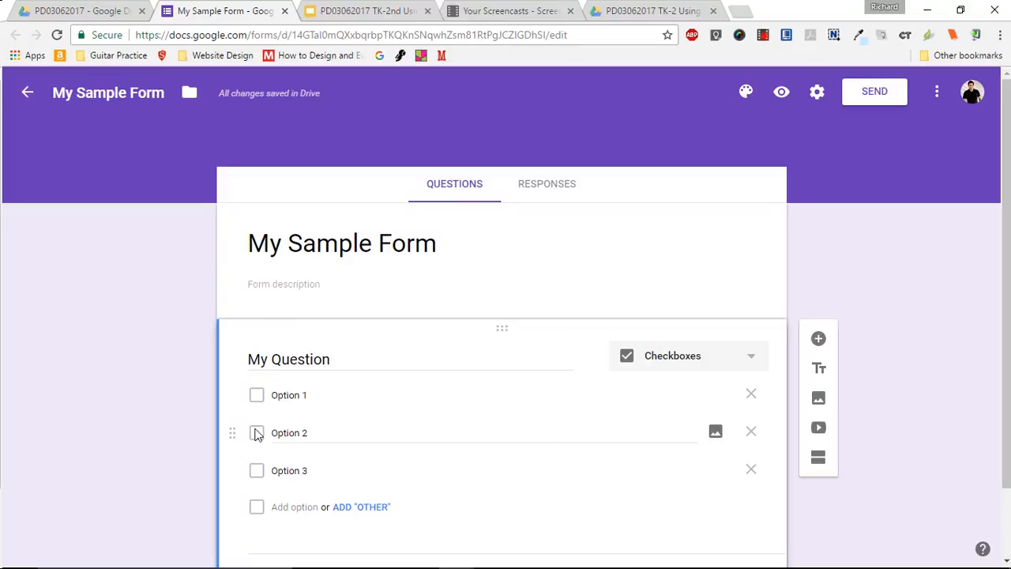
left_click(713, 368)
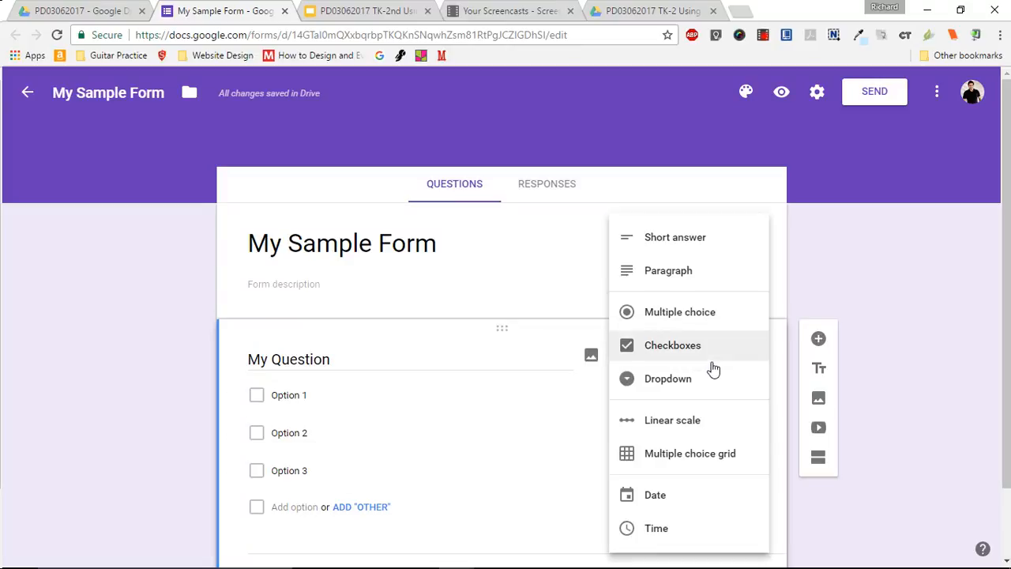
left_click(681, 391)
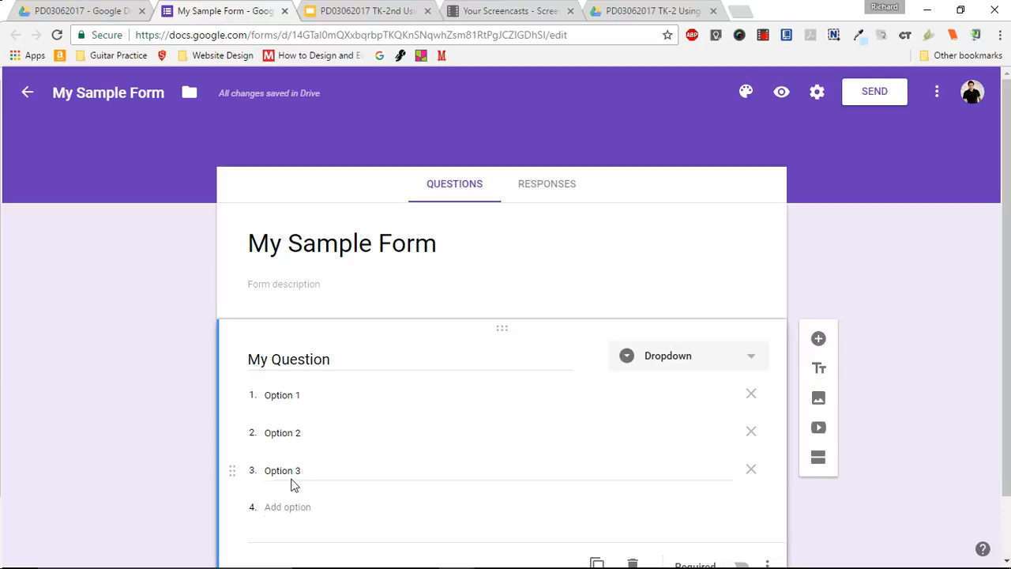
- Preview the dropdown question, choose Option 2, Option 1 and Option 3 in turn, and leave the preview without submitting
left_click(782, 95)
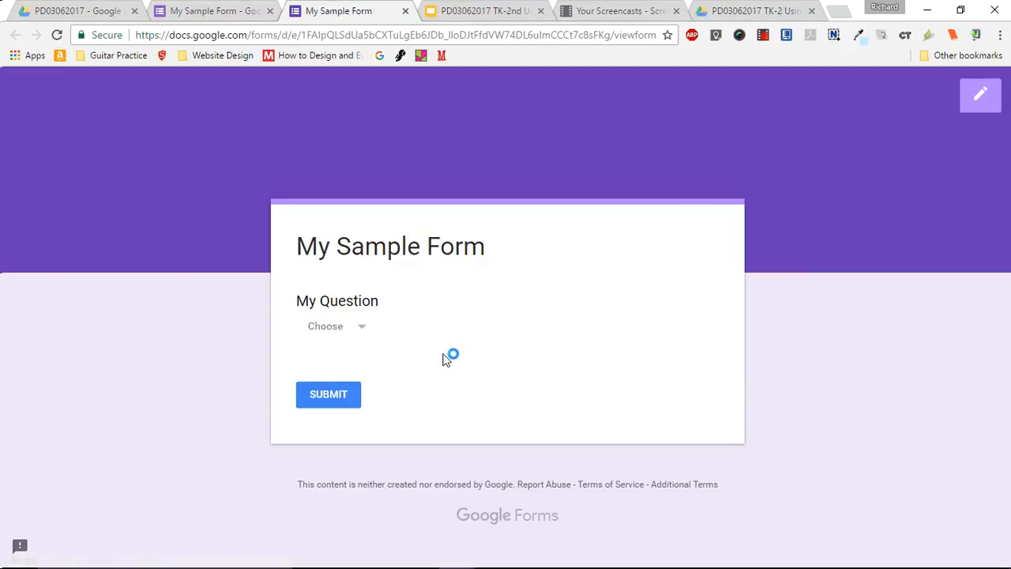
left_click(357, 334)
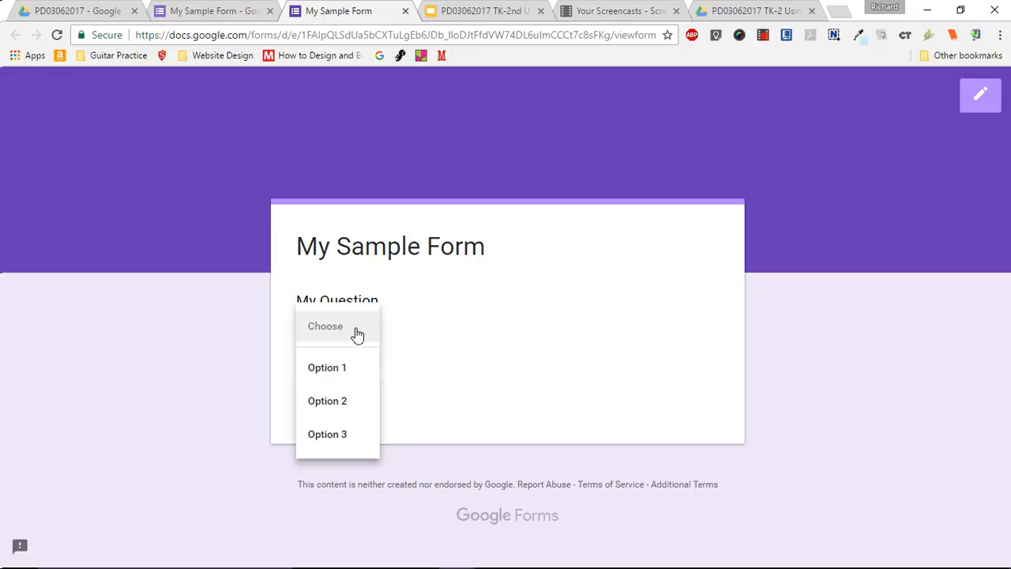
left_click(349, 412)
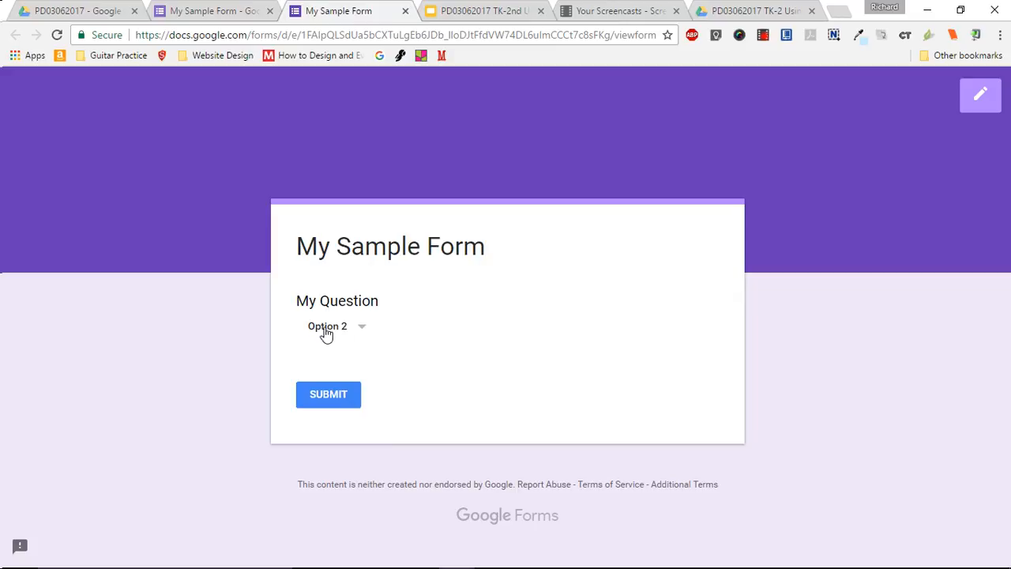
left_click(362, 330)
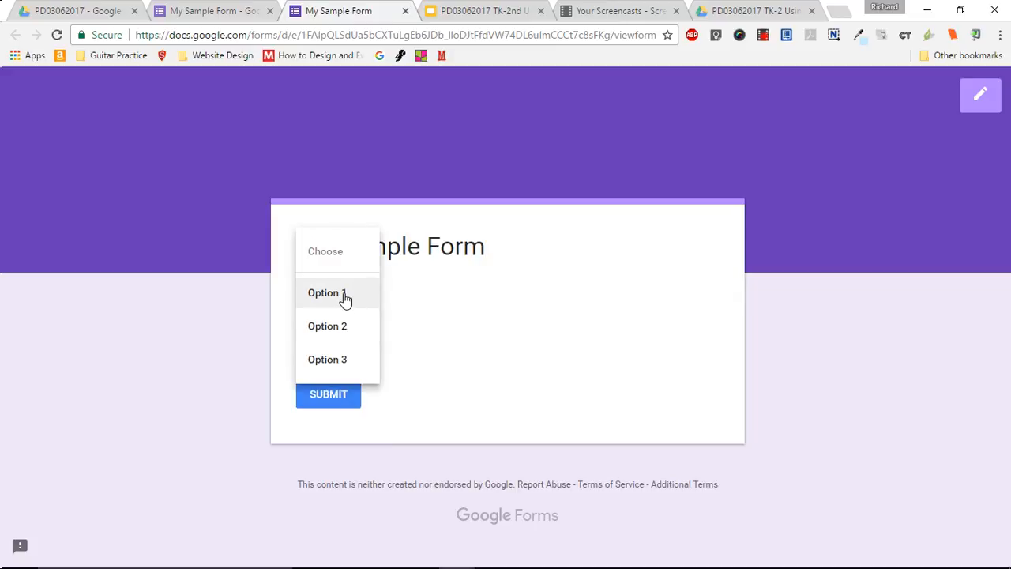
left_click(345, 296)
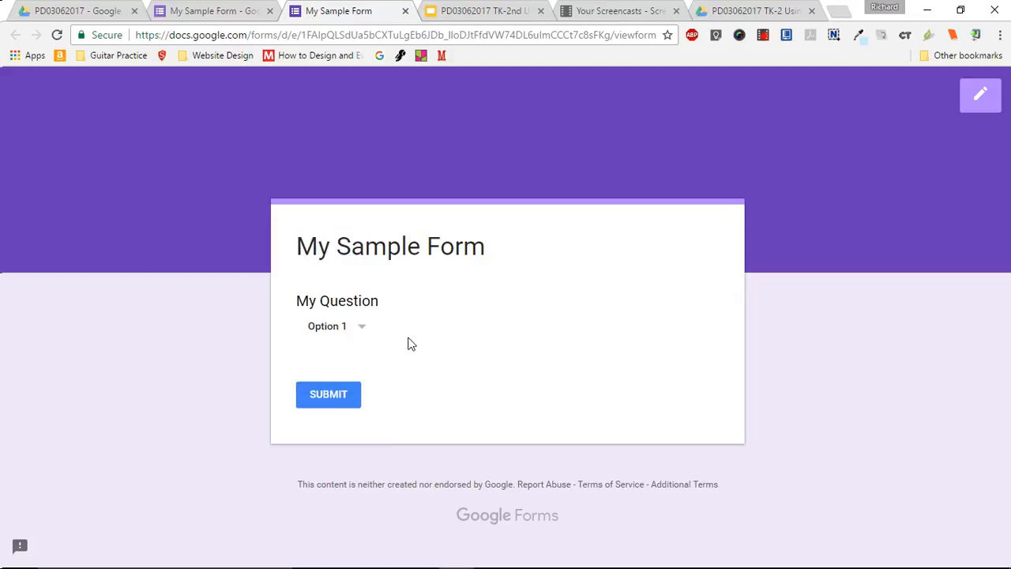
left_click(350, 332)
left_click(342, 394)
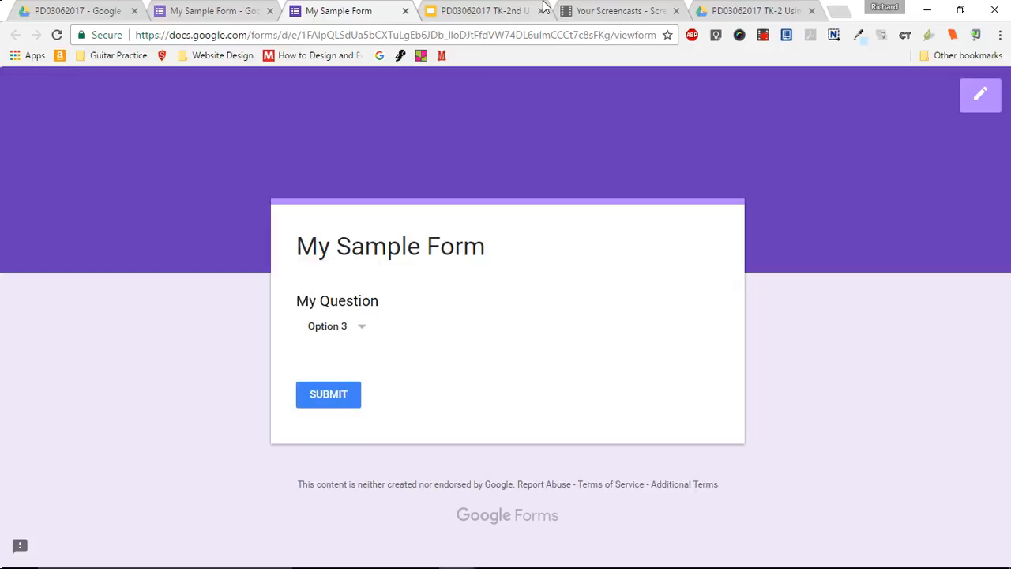
left_click(405, 11)
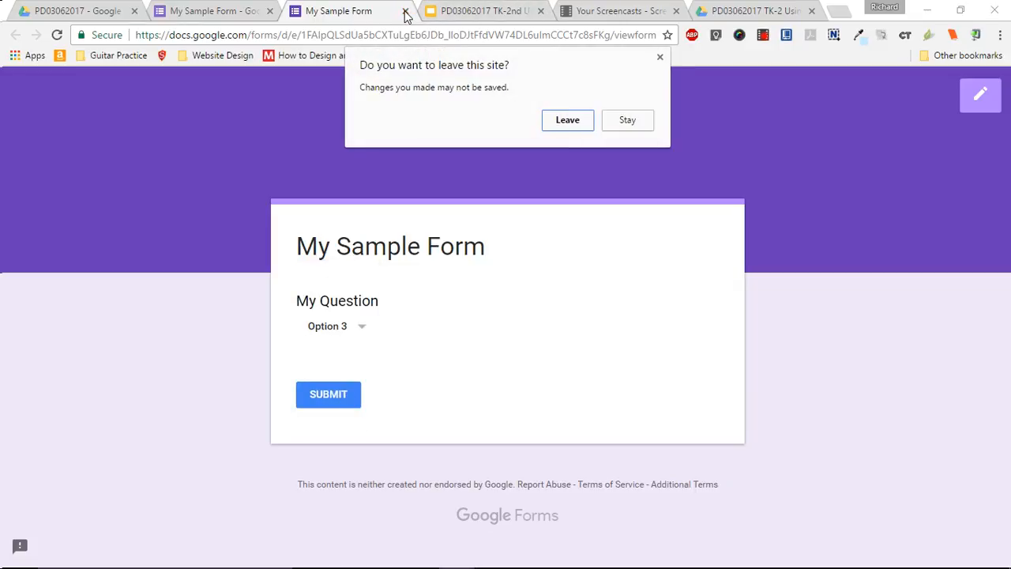
left_click(569, 122)
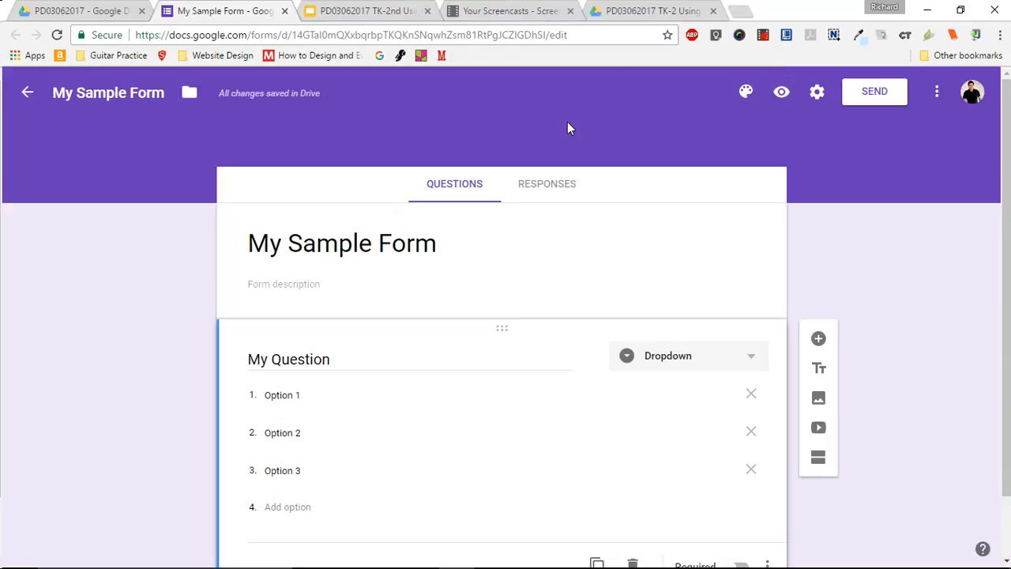
- Change "My Question" to a Linear scale and label 1 as "Low" and 5 as "High"
left_click(713, 356)
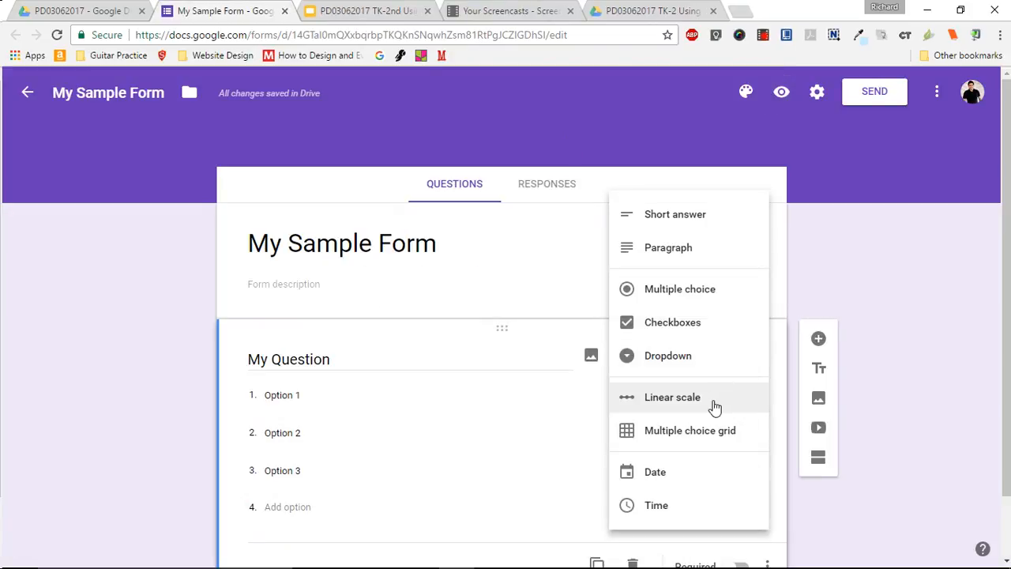
left_click(715, 406)
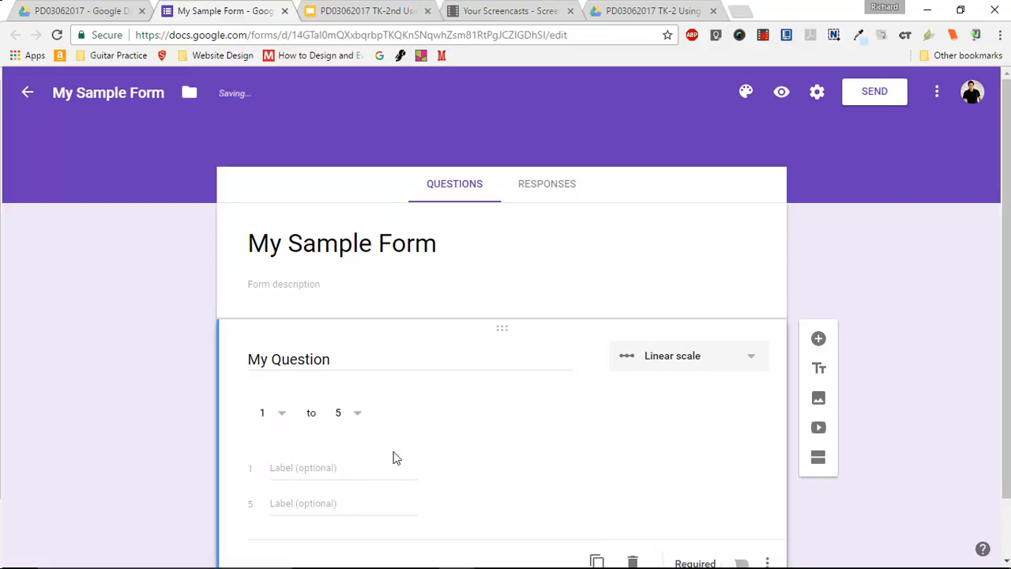
left_click(313, 468)
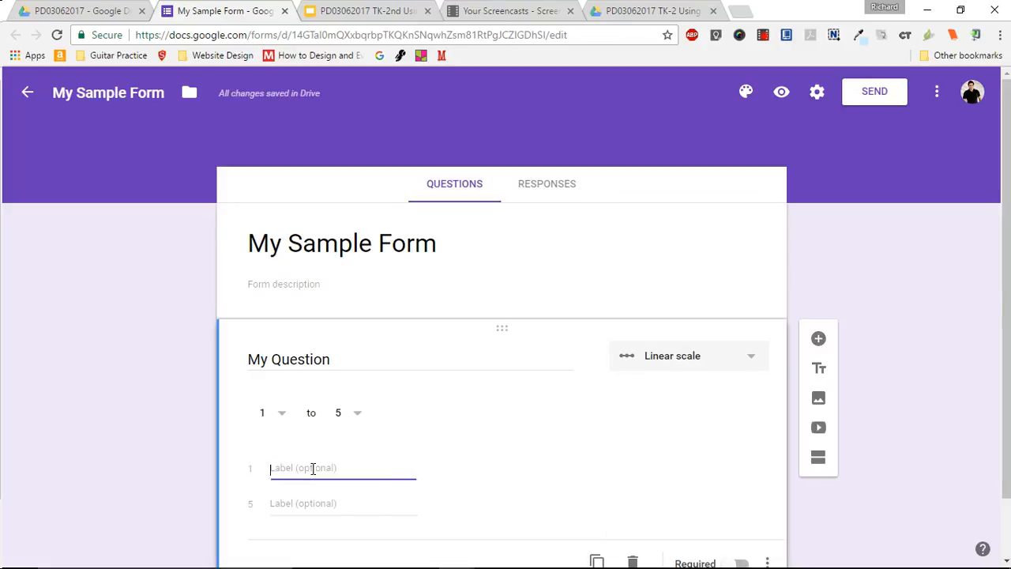
type("Low")
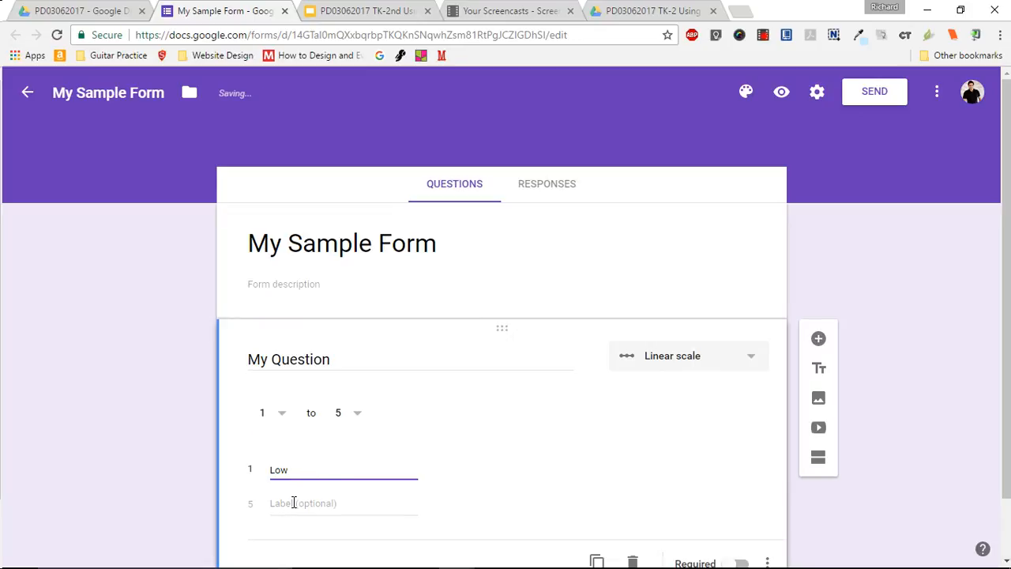
left_click(293, 502)
type("High")
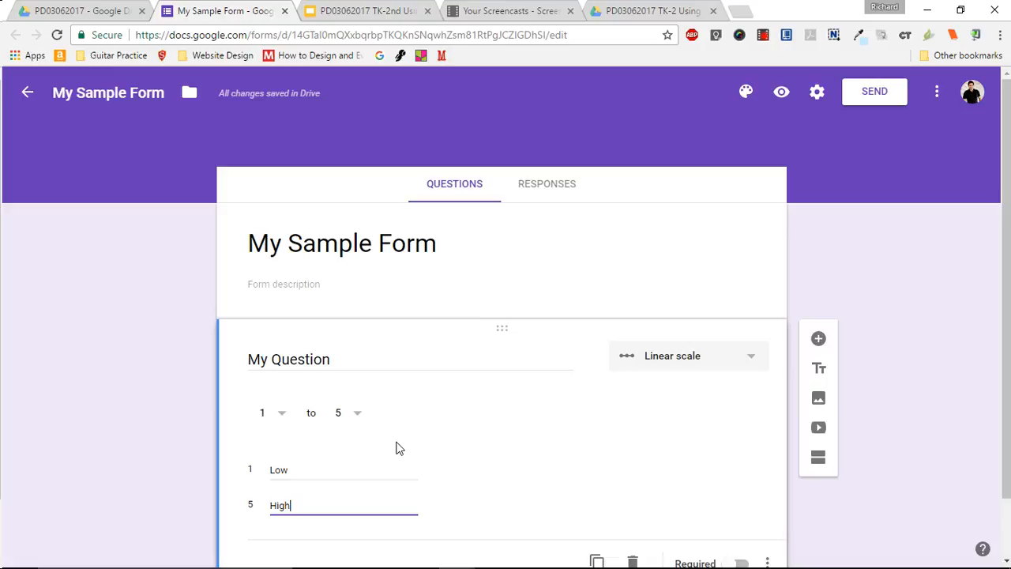
- Preview the linear scale, select 1, 3 and 5 in turn, and leave the preview without submitting
left_click(783, 95)
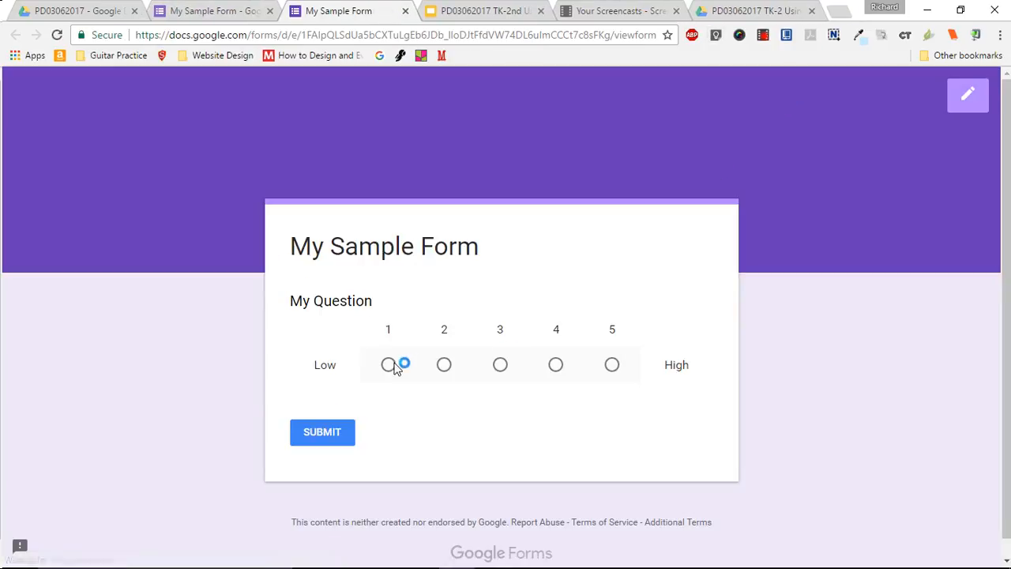
left_click(387, 367)
left_click(501, 368)
left_click(610, 373)
left_click(405, 11)
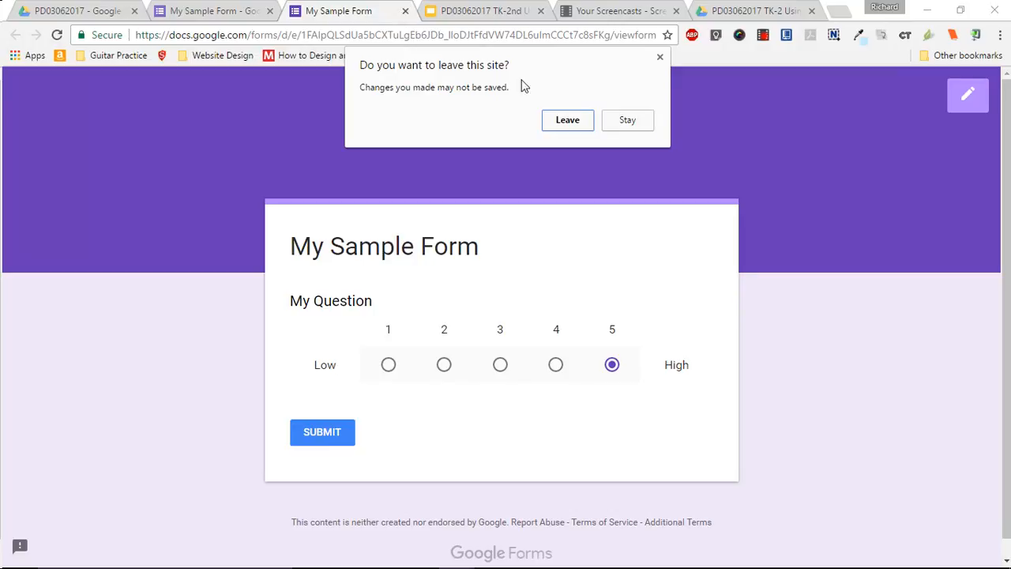
left_click(567, 121)
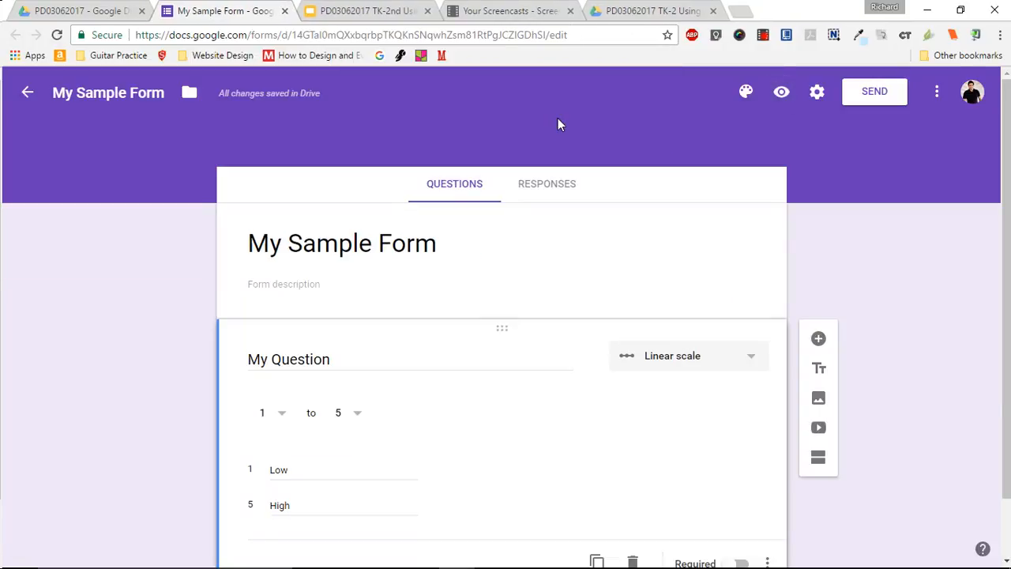
- Change "My Question" to a Multiple choice grid and add Row 2 and Column 2
left_click(703, 362)
left_click(700, 405)
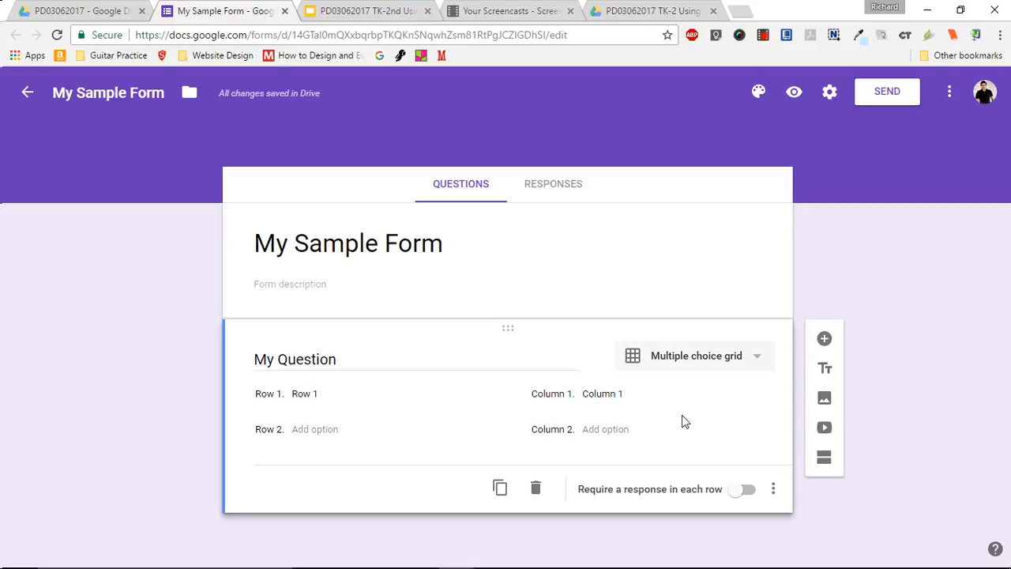
left_click(320, 430)
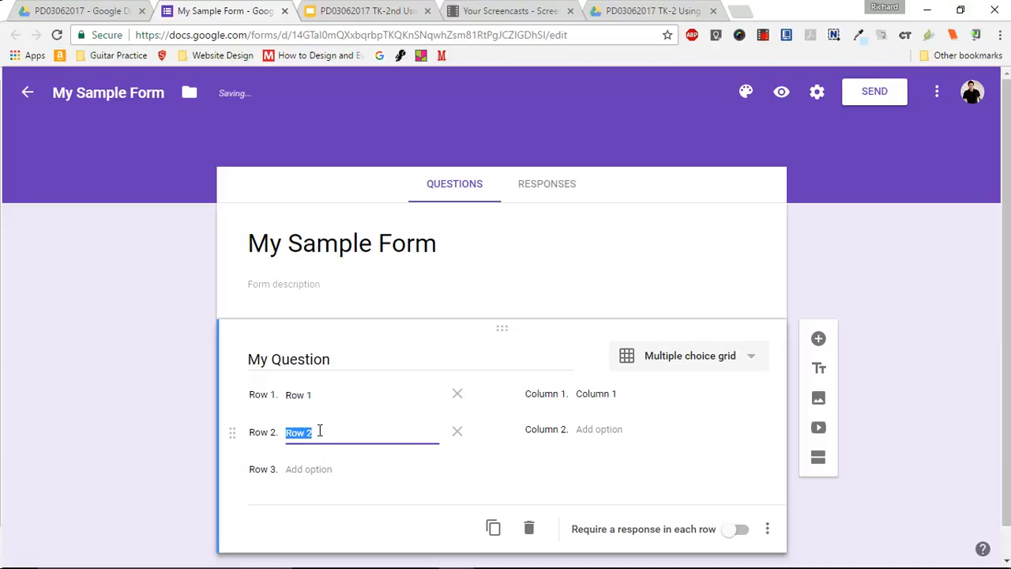
left_click(599, 429)
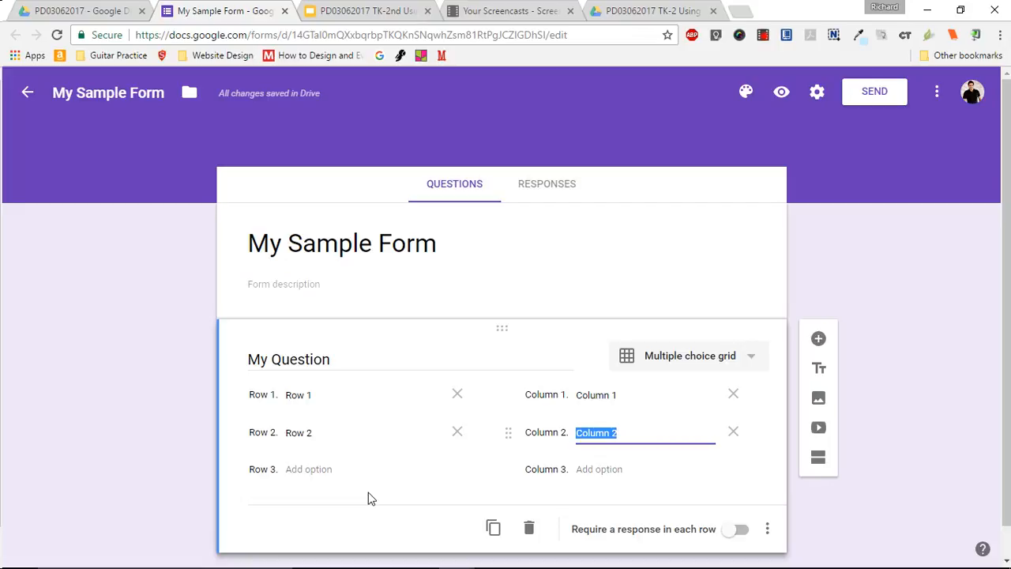
- Preview the grid, switch both rows' answers between Column 1 and Column 2 several times, and leave without submitting
left_click(782, 93)
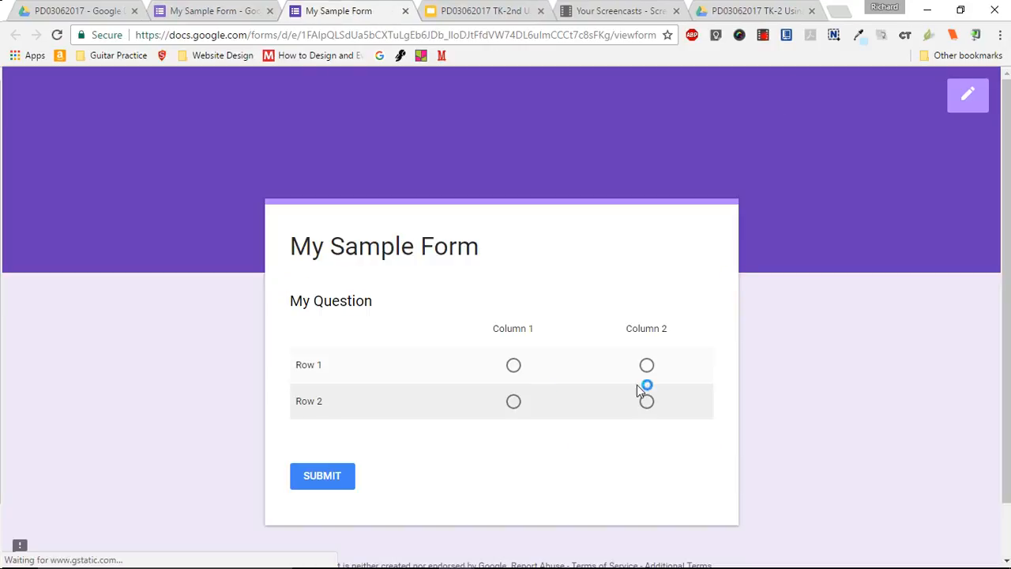
left_click(513, 366)
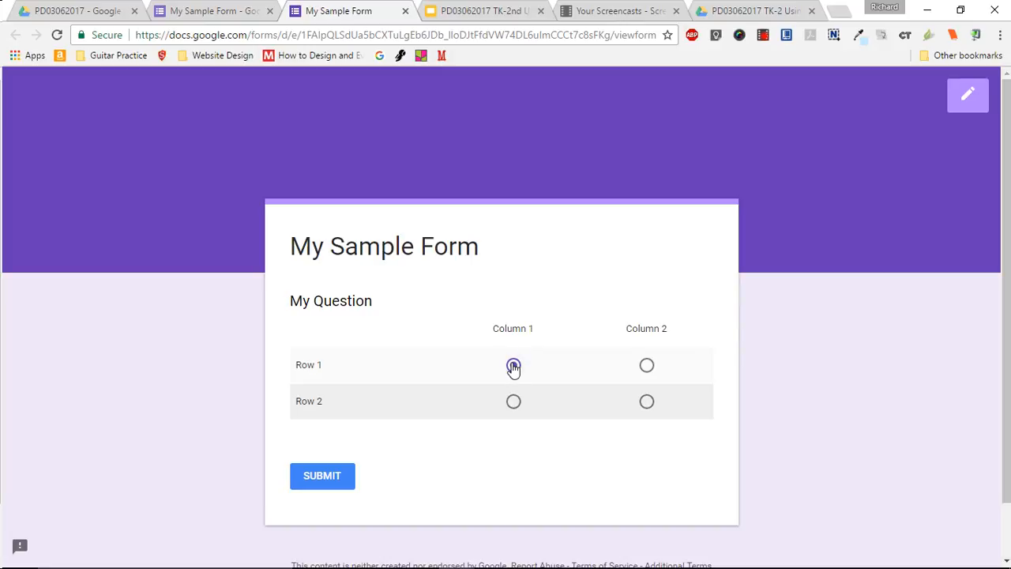
left_click(650, 404)
left_click(512, 403)
left_click(645, 372)
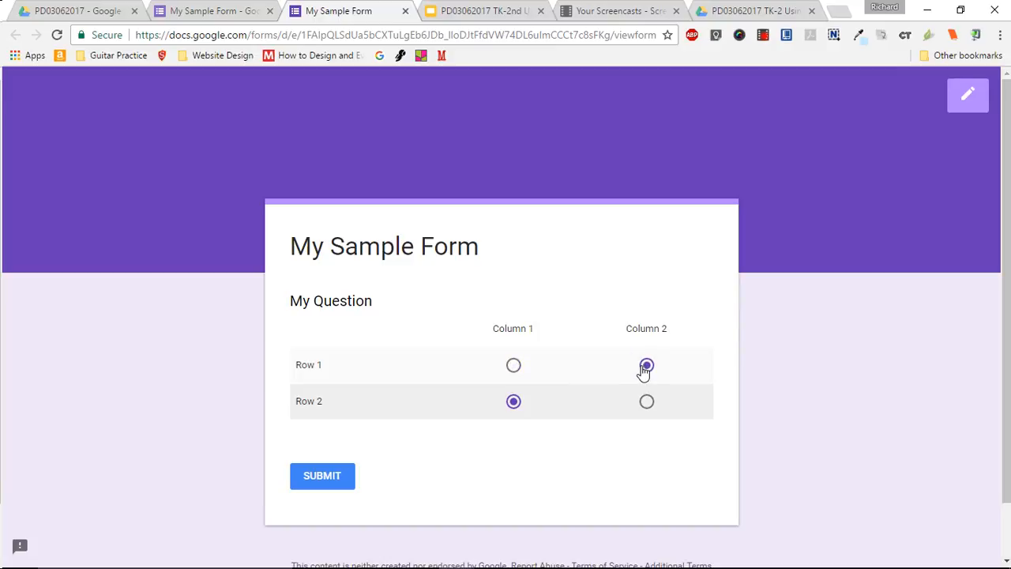
left_click(646, 405)
left_click(512, 366)
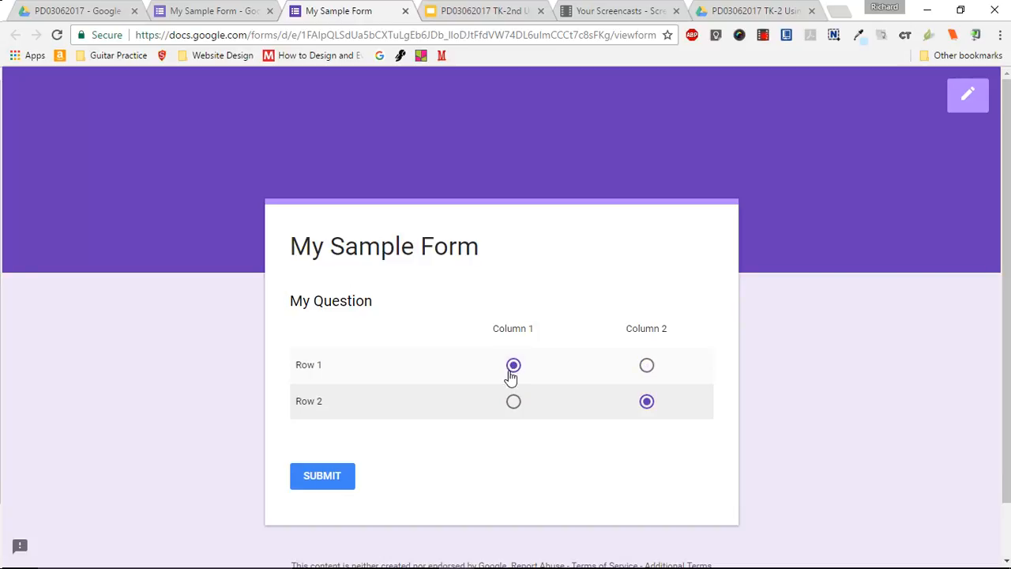
left_click(514, 405)
left_click(647, 367)
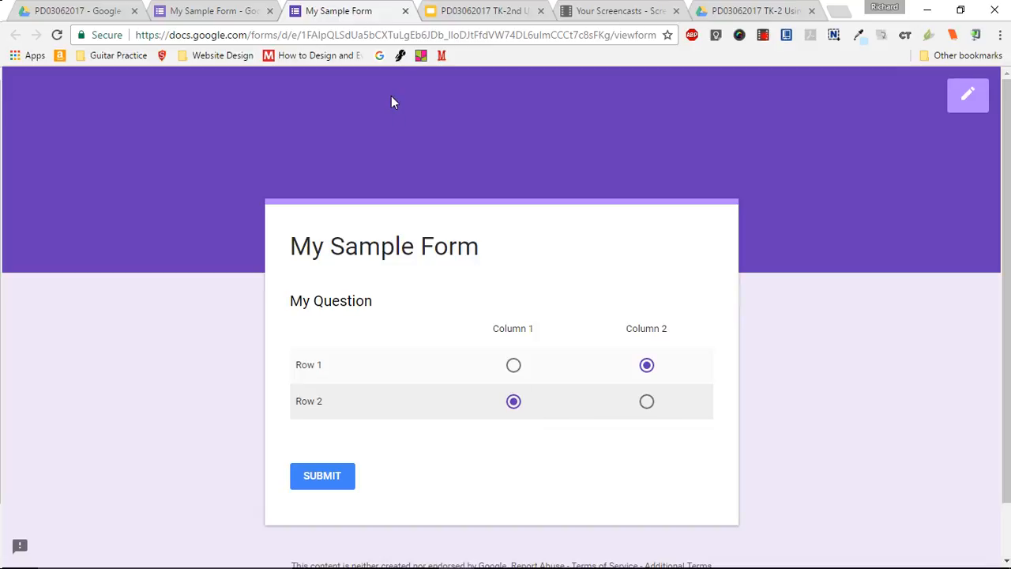
left_click(405, 11)
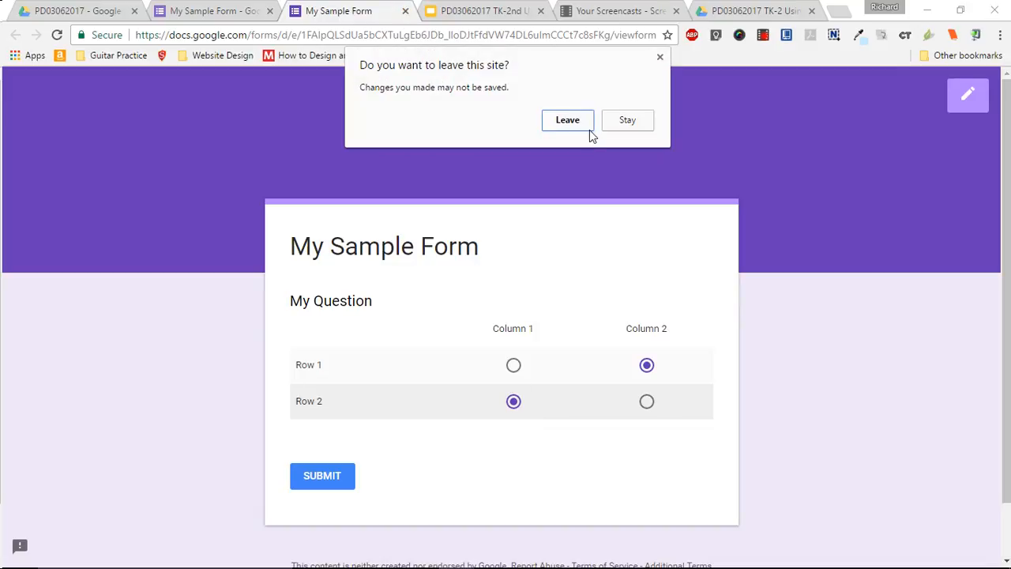
left_click(568, 121)
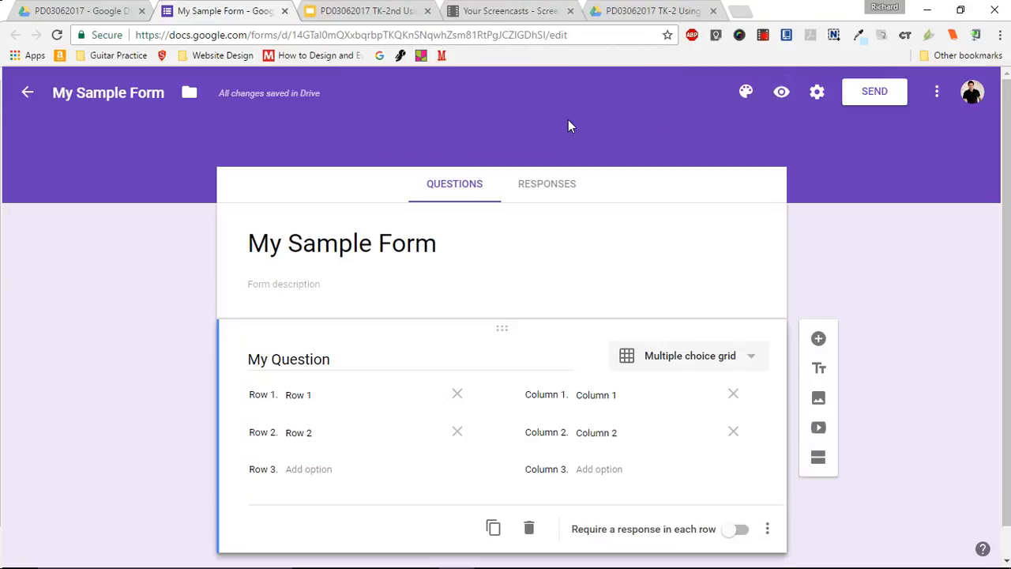
- Change the question type of "My Question" to Short answer
left_click(749, 364)
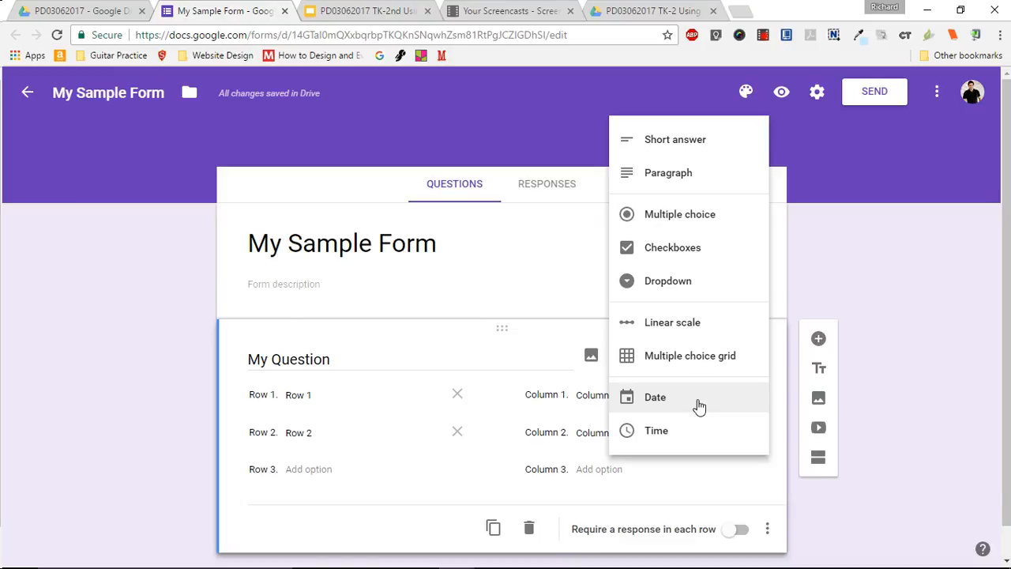
left_click(920, 243)
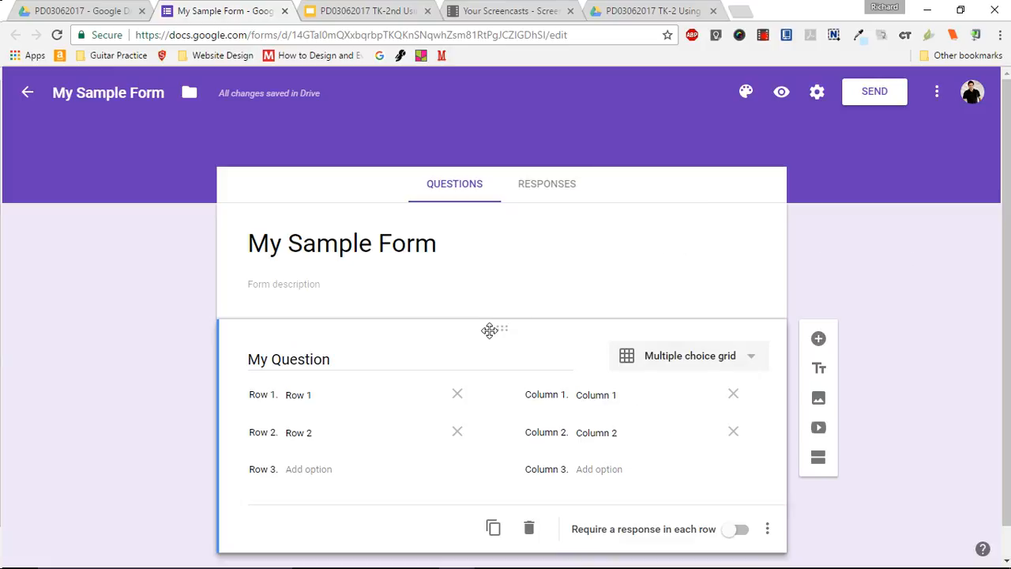
left_click(743, 362)
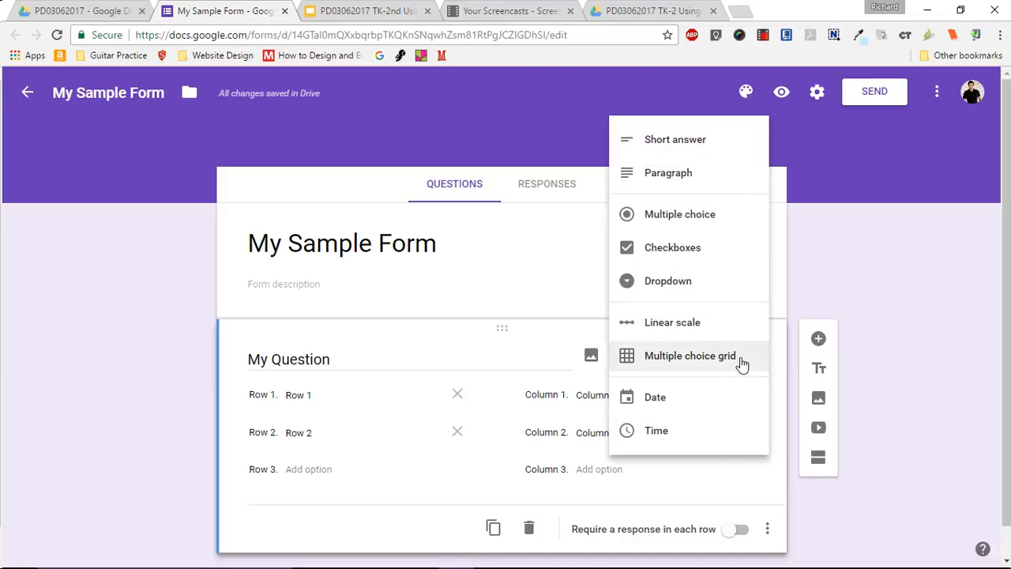
left_click(690, 142)
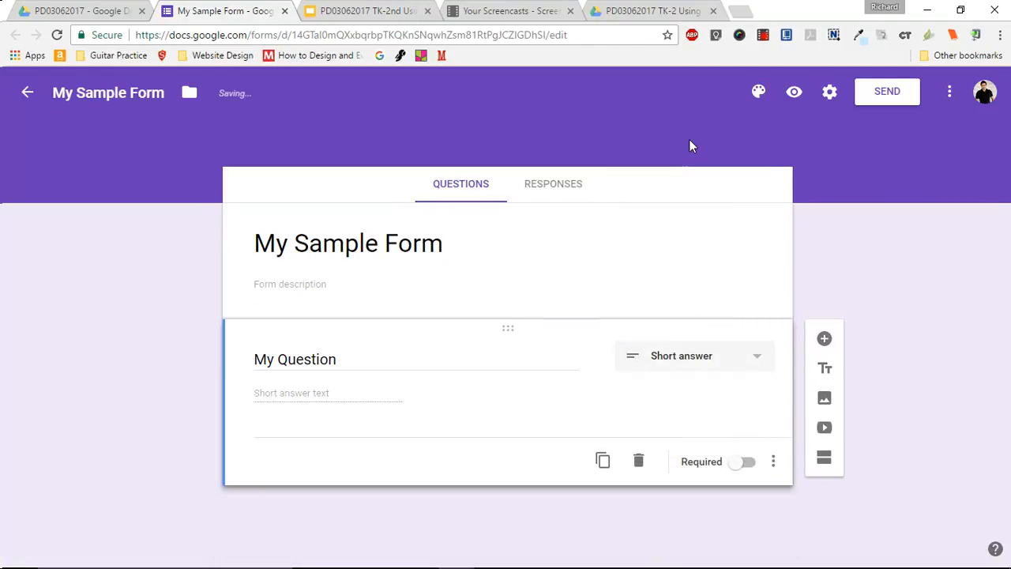
- Replace the short answer question's title "My Question" with "Name"
triple_click(340, 352)
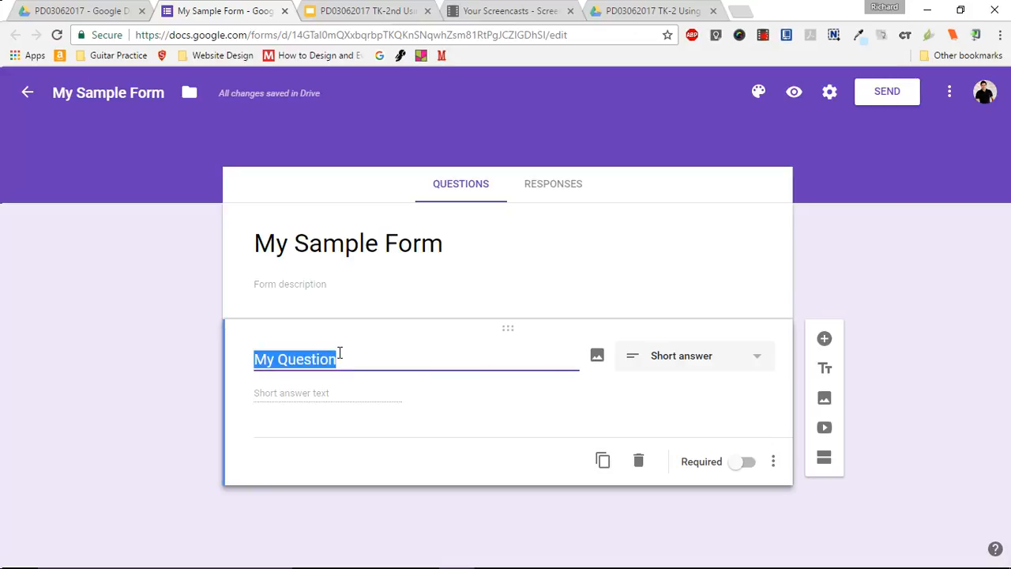
type("NAte")
key("BackSpace")
key("BackSpace")
key("BackSpace")
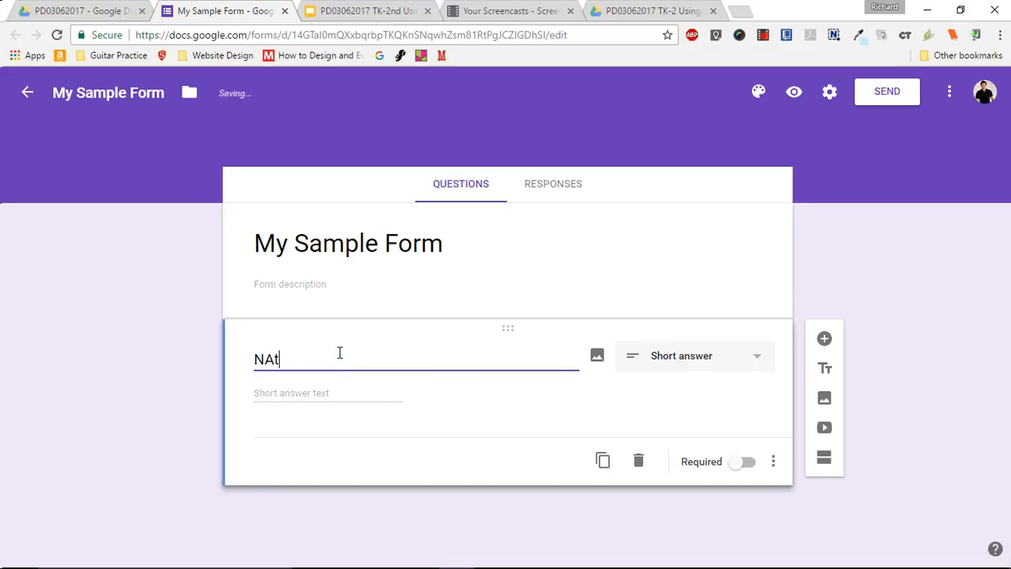
type("ame")
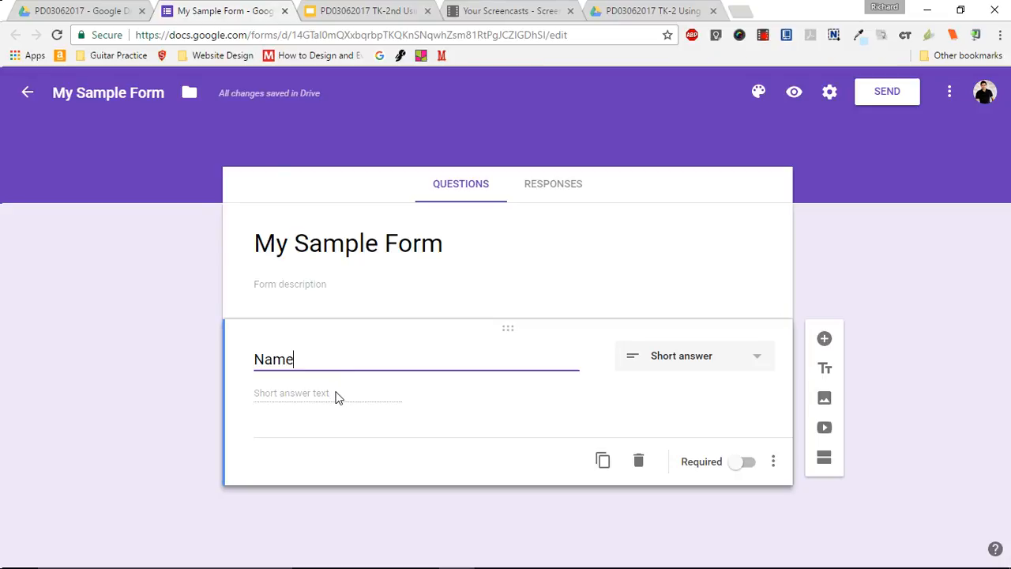
- Add a question titled "Date" below the Name question, with Date as its question type
left_click(825, 340)
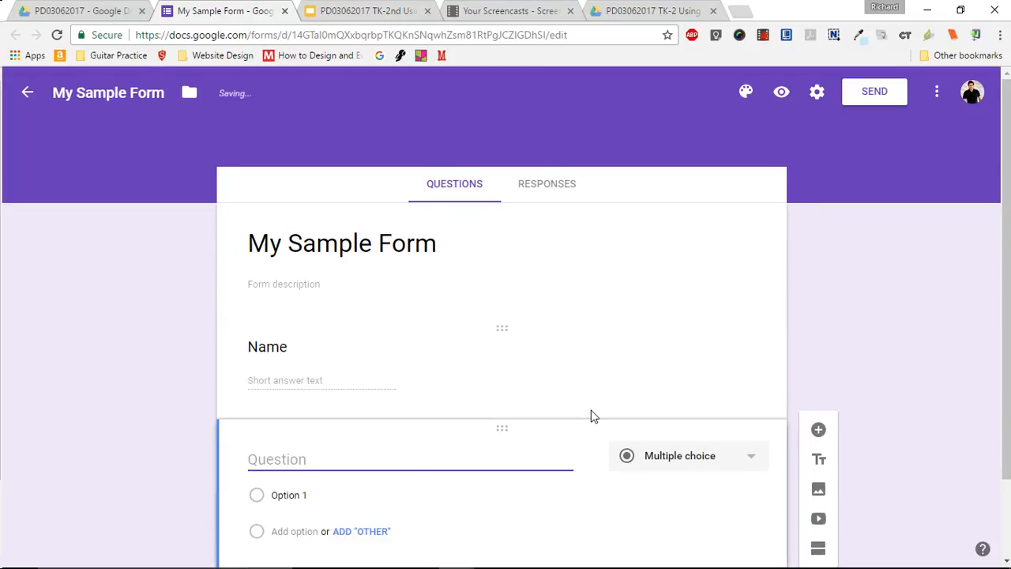
type("Date")
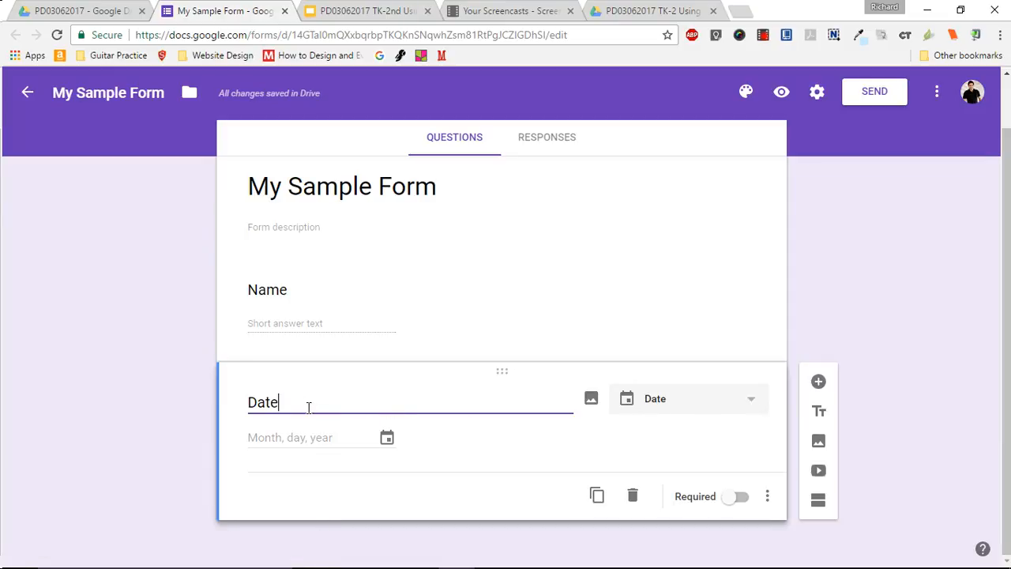
left_click(284, 417)
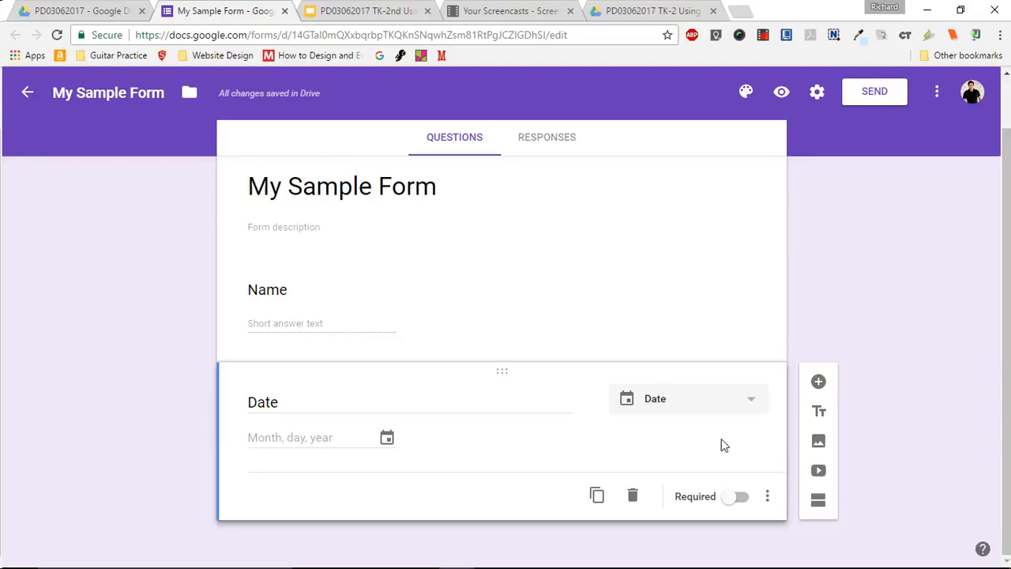
left_click(725, 406)
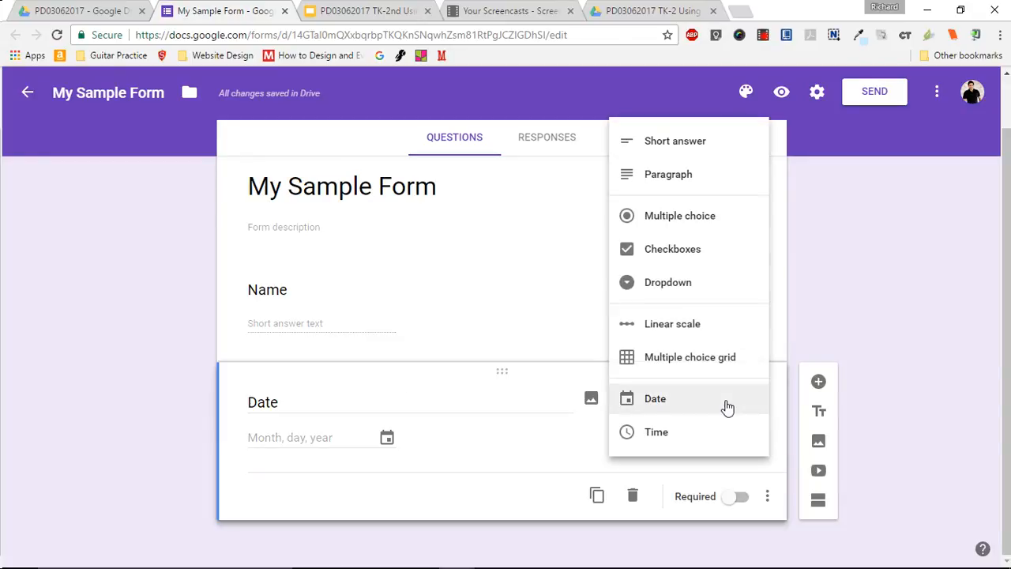
left_click(887, 291)
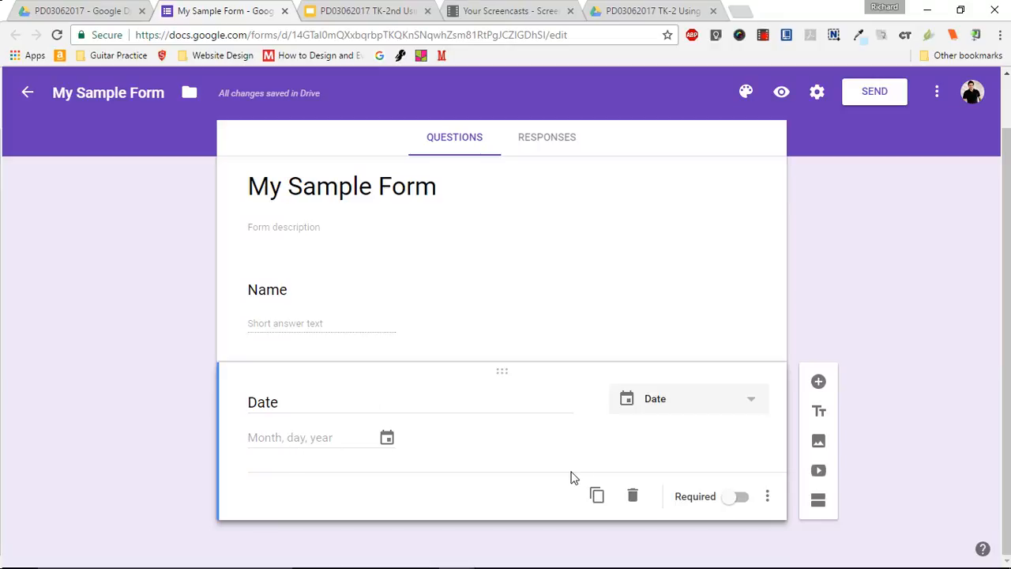
- Preview the form, enter a first name and the date 03/06/2017 as answers, and leave without submitting
left_click(781, 92)
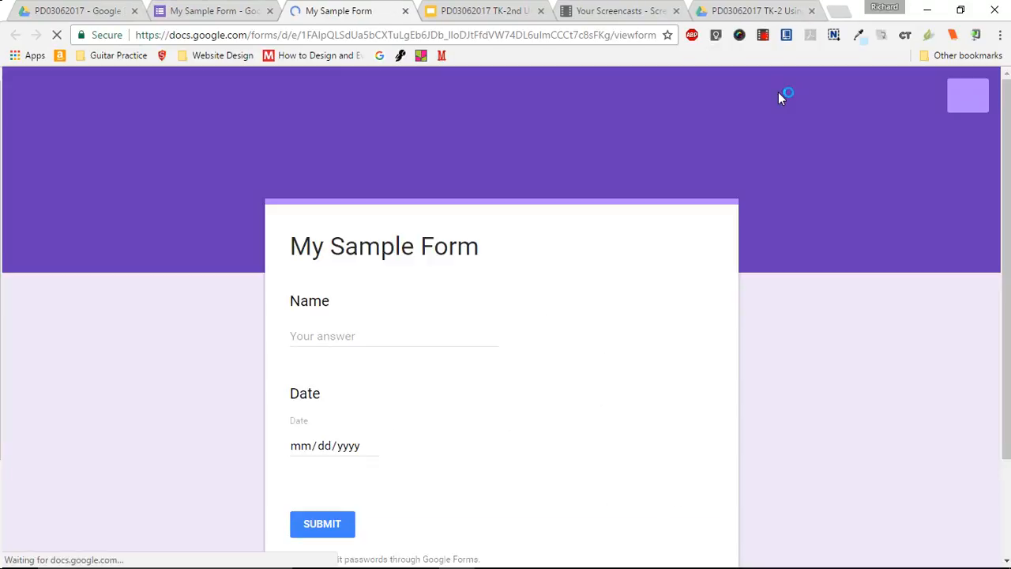
left_click(346, 329)
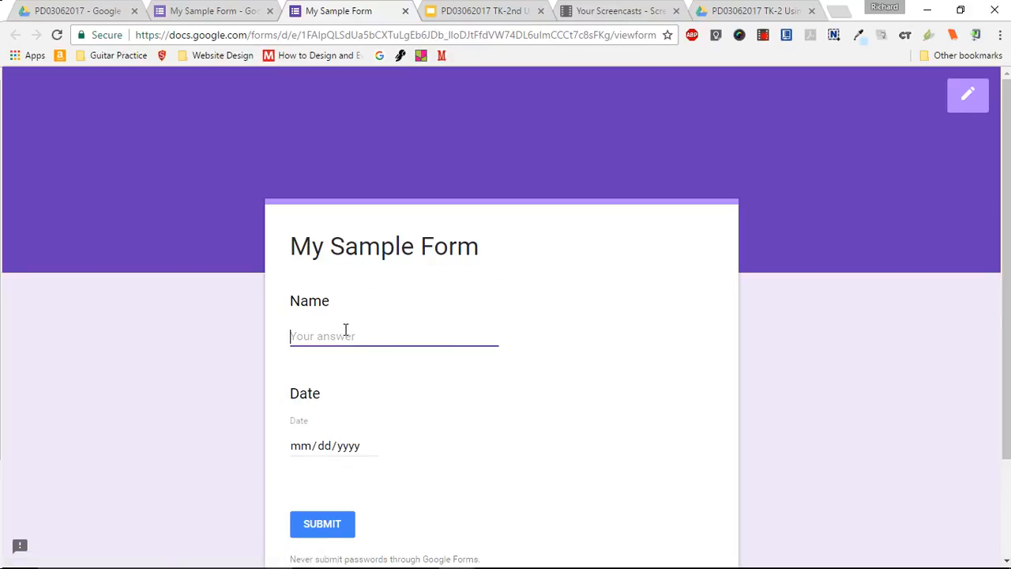
type("Richard")
left_click(328, 447)
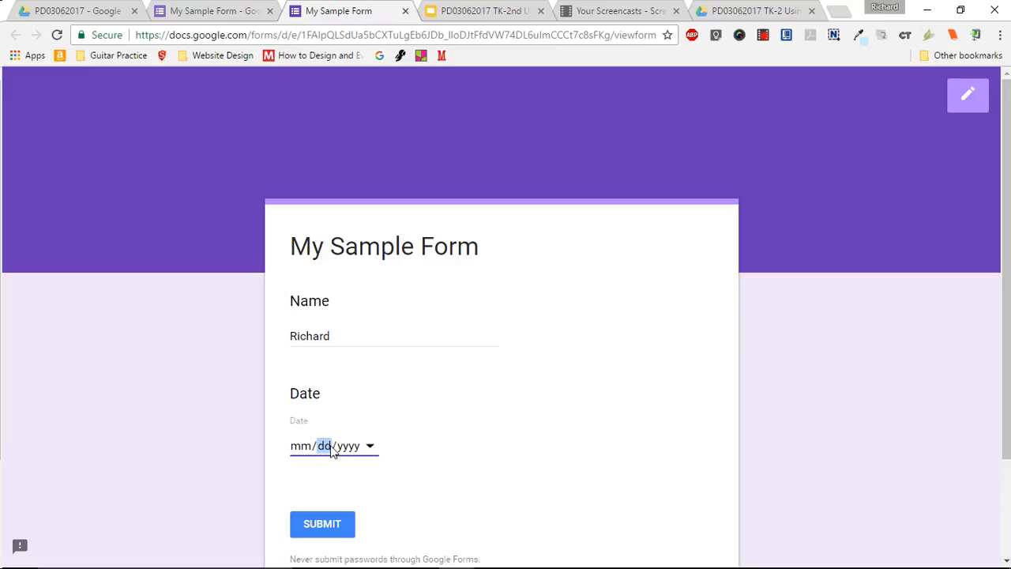
left_click(308, 451)
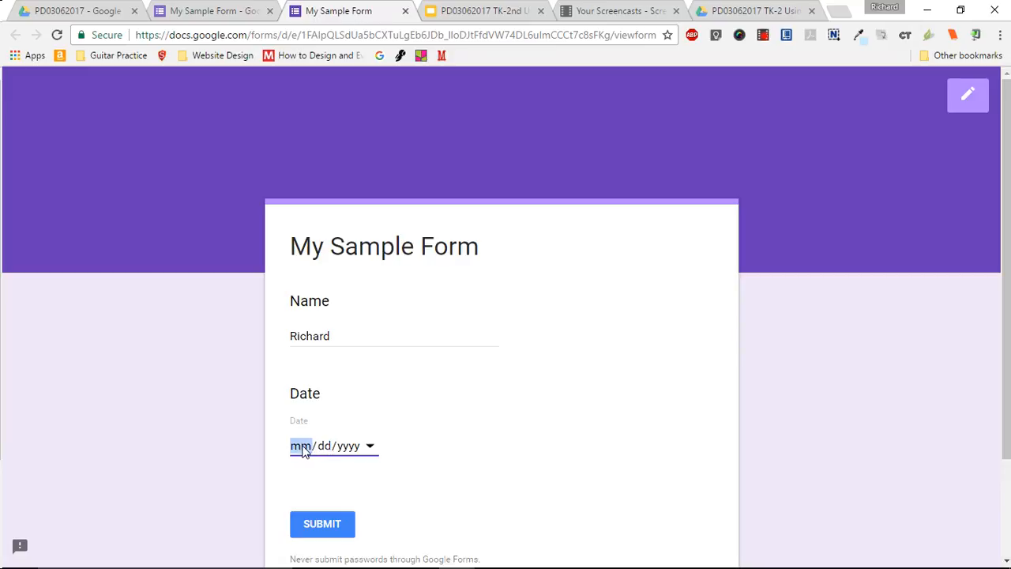
left_click(370, 447)
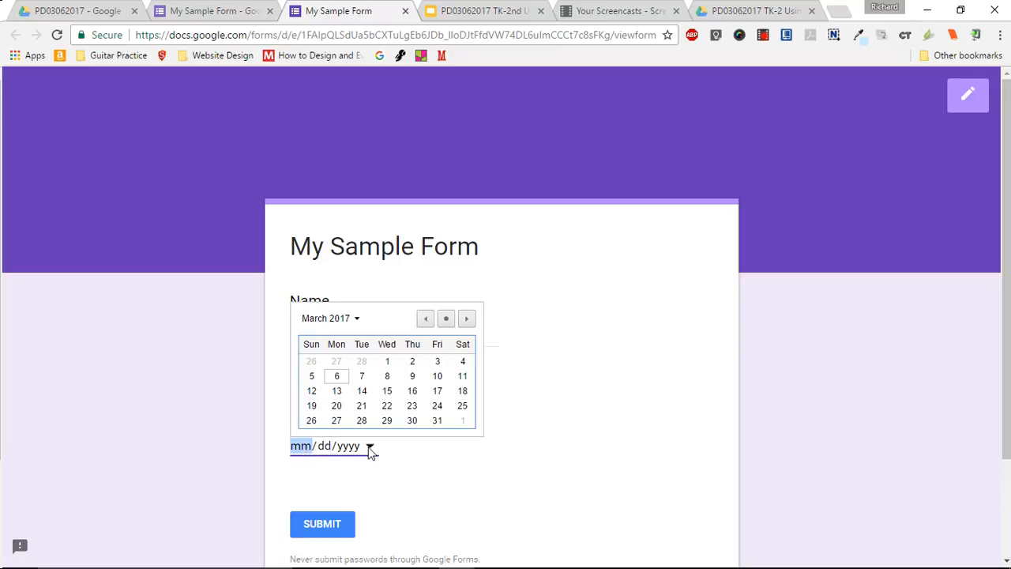
left_click(337, 377)
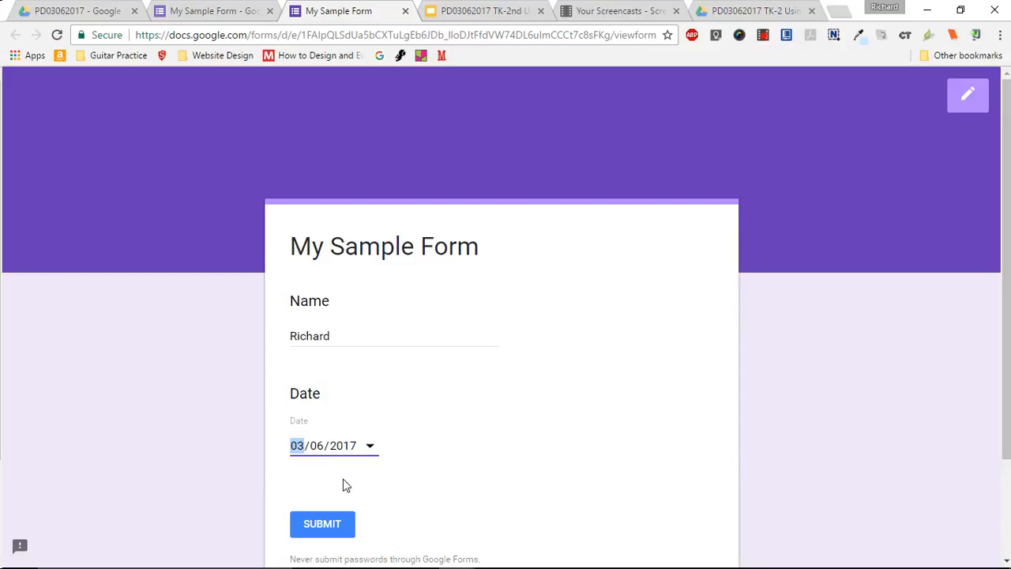
right_click(465, 487)
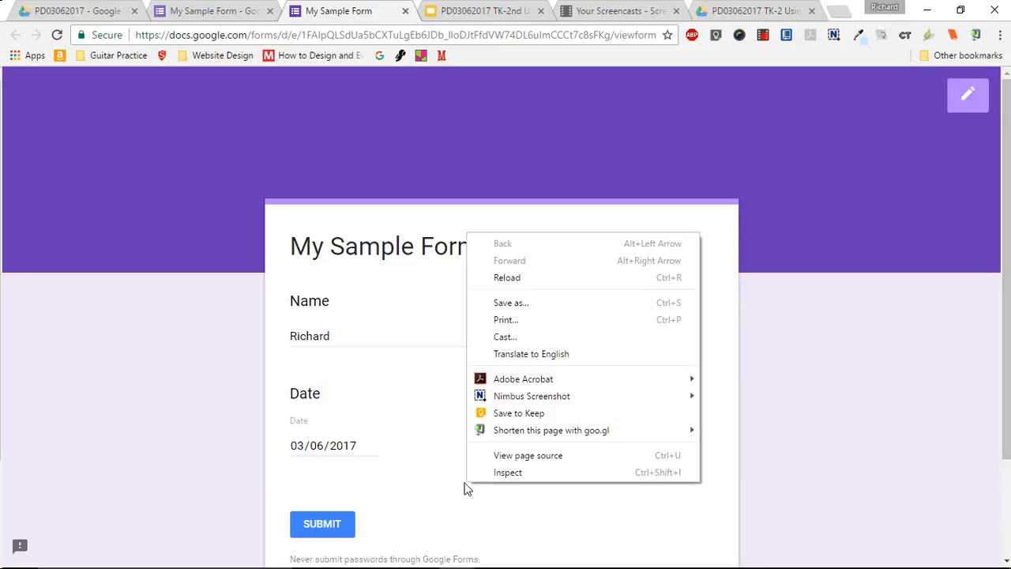
left_click(820, 460)
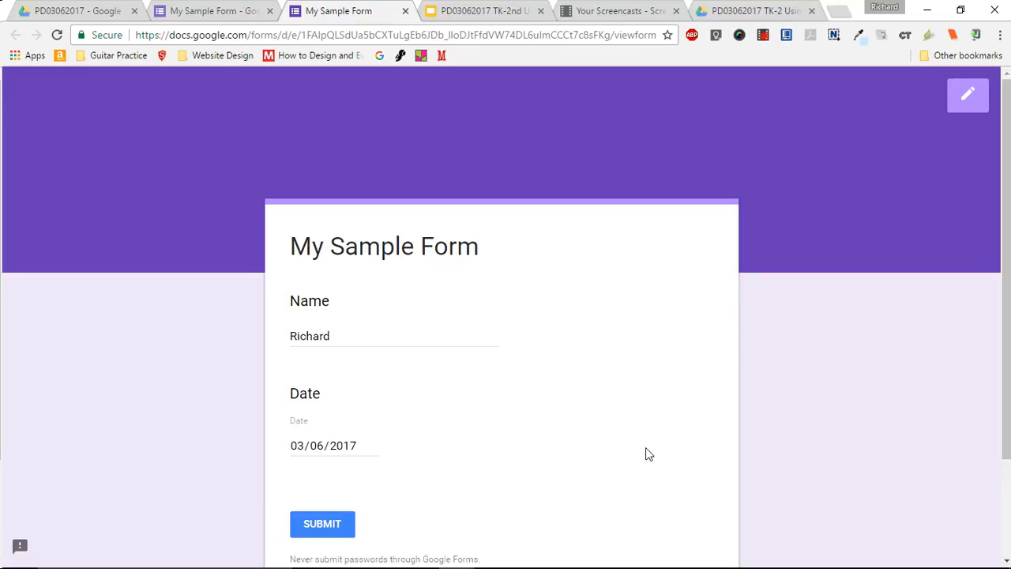
left_click(403, 11)
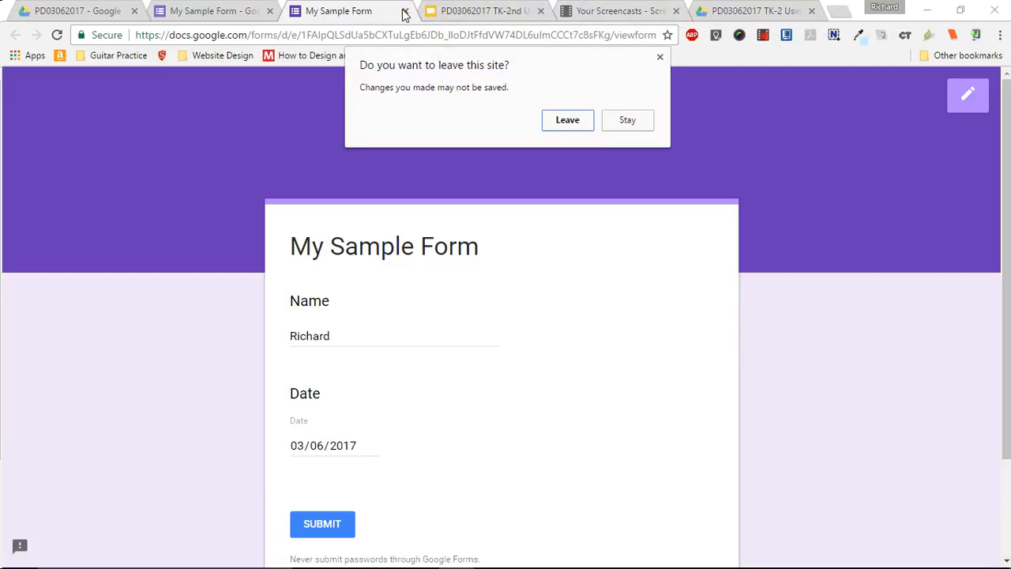
left_click(566, 121)
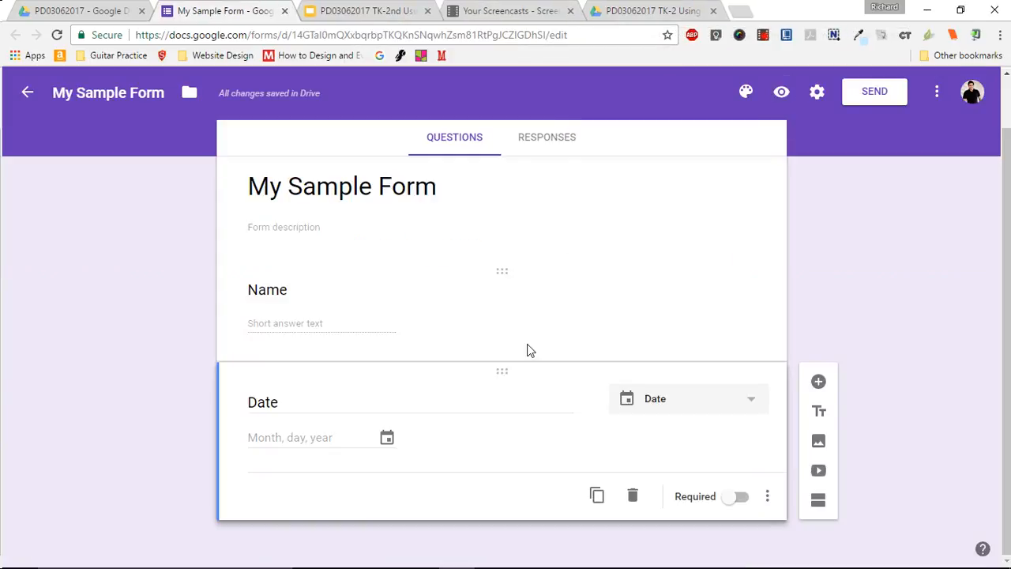
- Change the question type of the Date question to Time
left_click(742, 411)
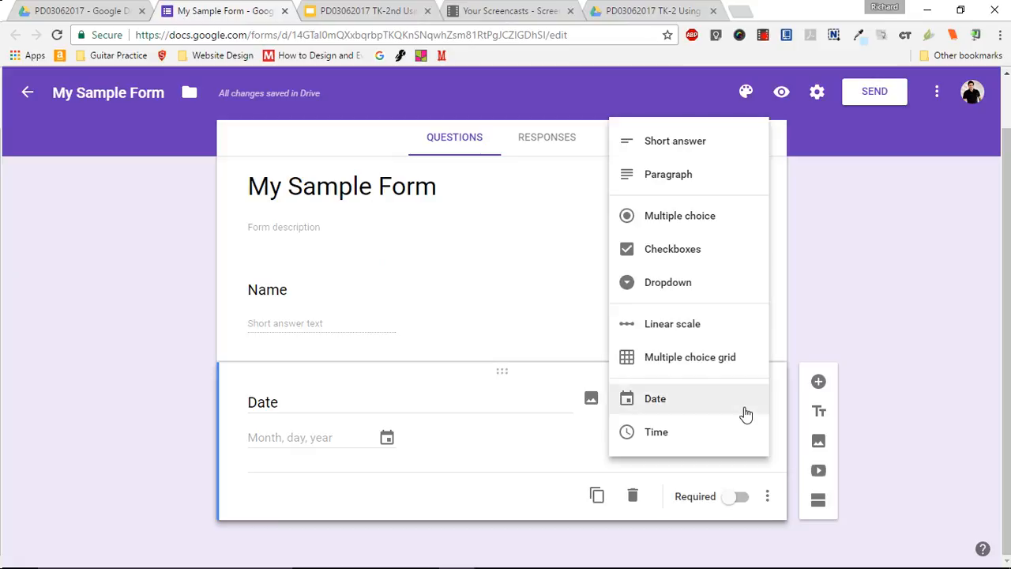
left_click(717, 439)
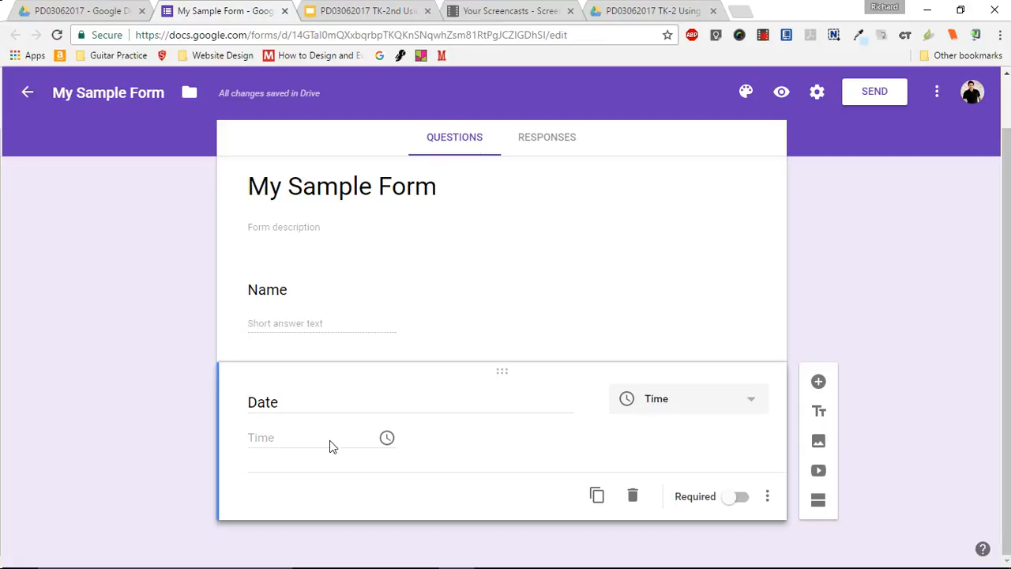
- Preview the form, enter 05:12 as the answer to the time question, and leave without submitting
left_click(782, 93)
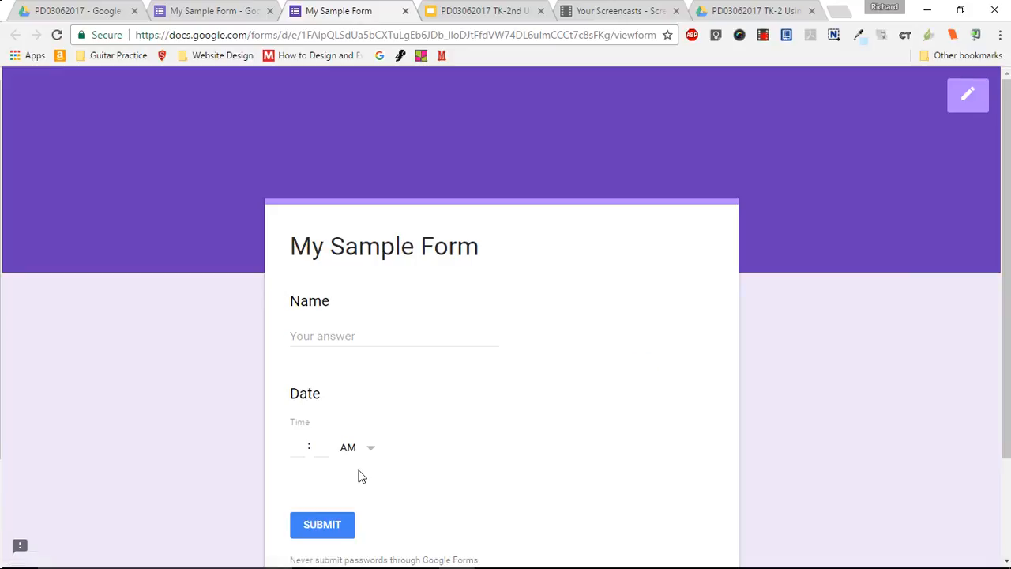
left_click(293, 447)
left_click(317, 447)
left_click(404, 12)
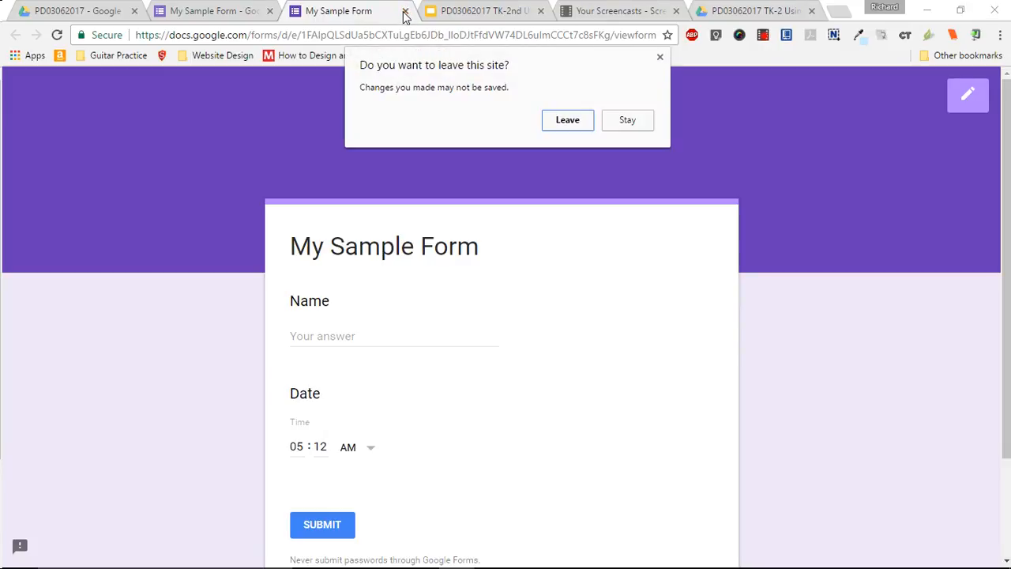
left_click(567, 121)
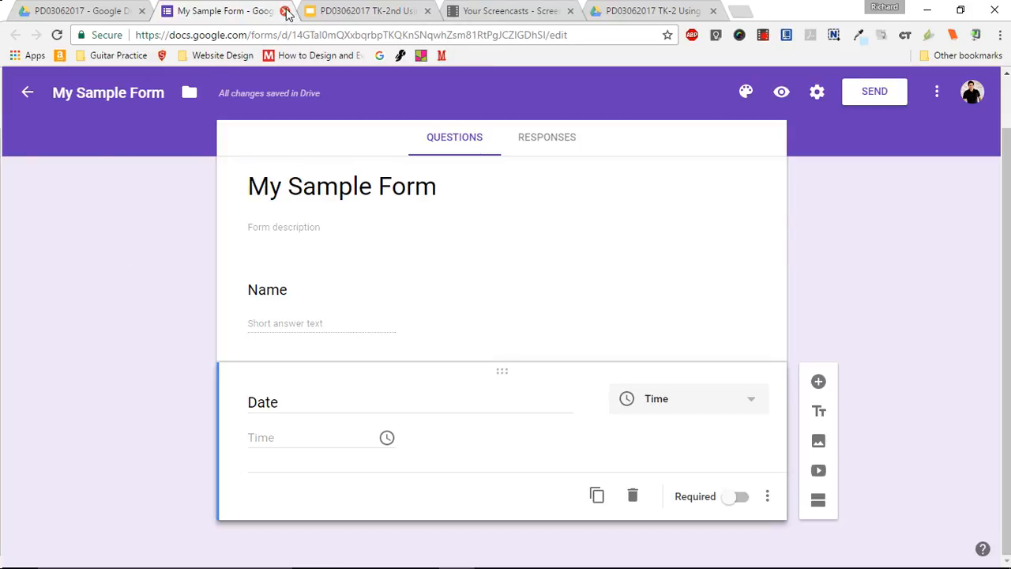
- Switch to the "PD03062017 TK-2nd Using Grade Google Drive with Students for Beginners" presentation in Google Slides
left_click(385, 12)
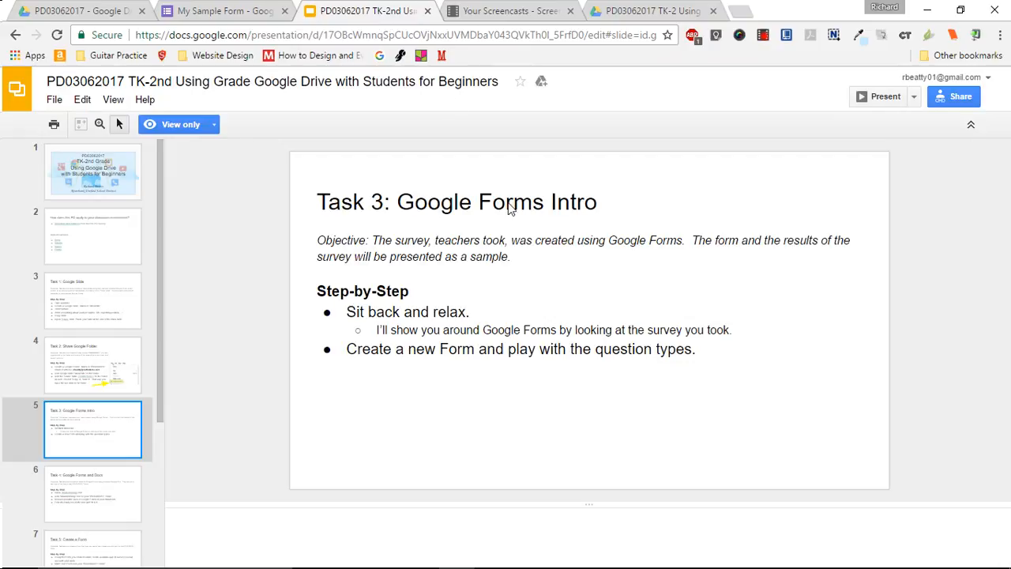